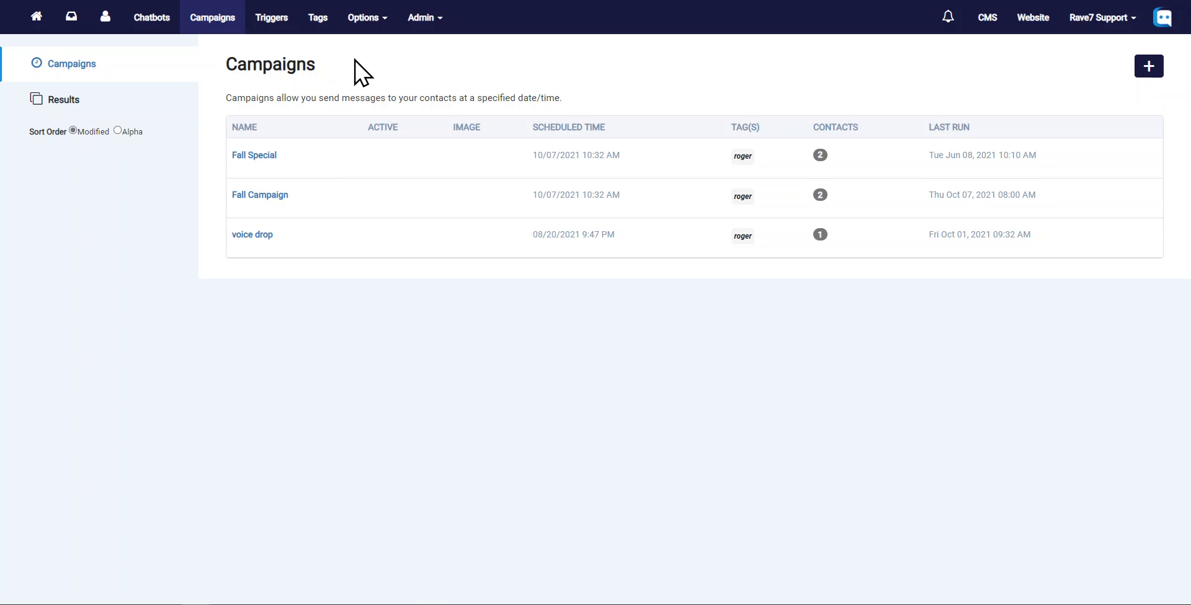
- Open a contact's tags and replace them with Special
left_click(106, 22)
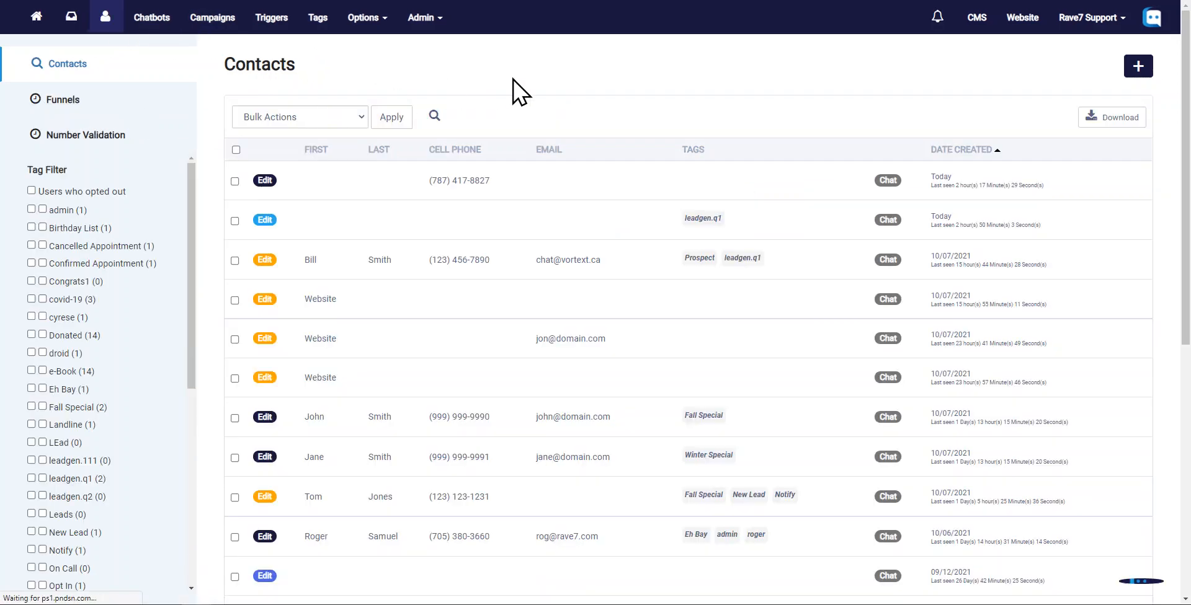
left_click(310, 260)
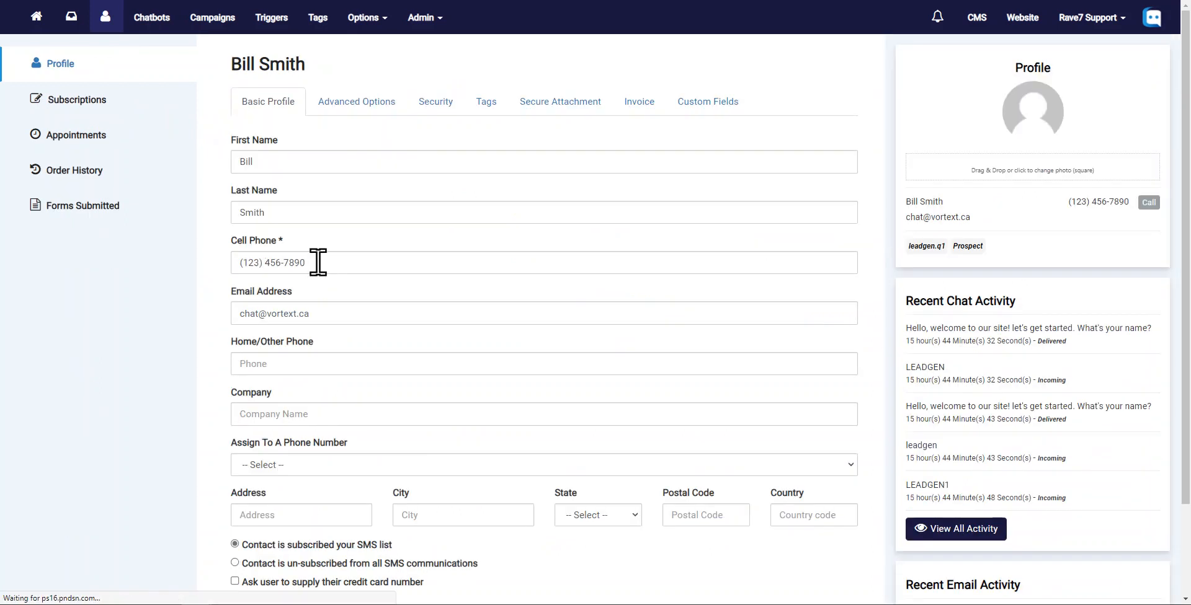
left_click(490, 102)
triple_click(399, 186)
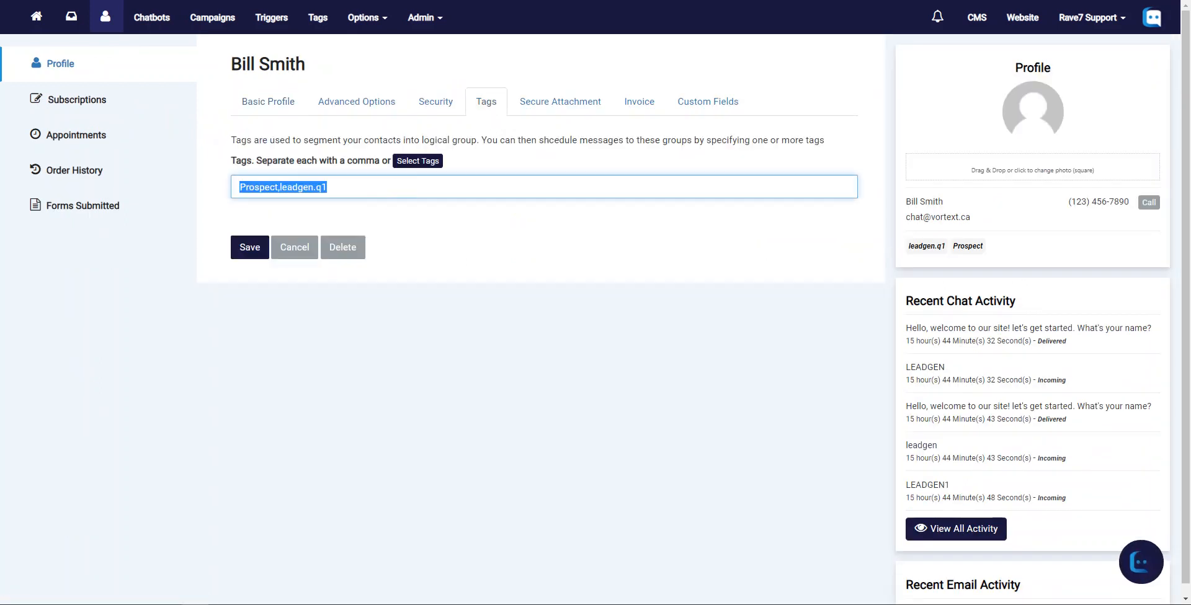
key("BackSpace")
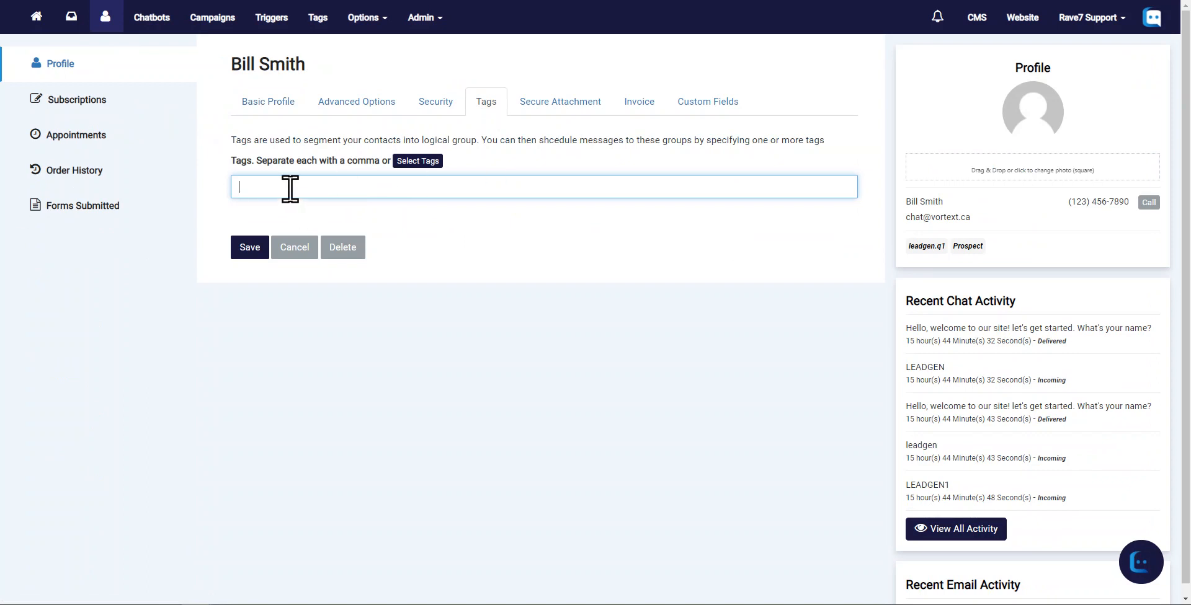
type("Special")
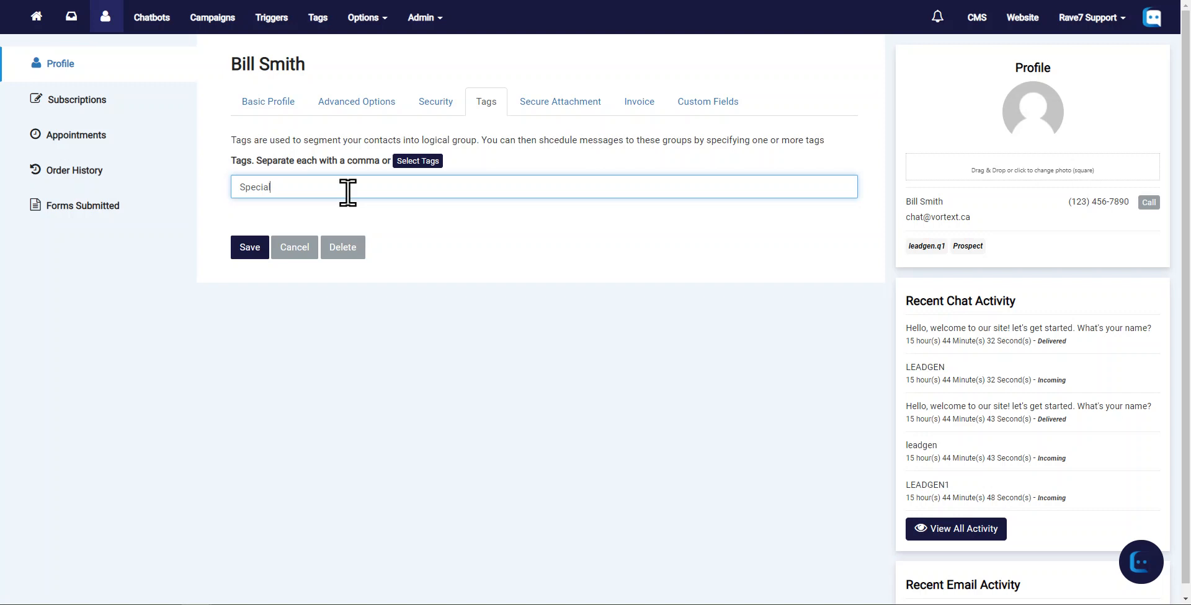
- Start a new SMS campaign
left_click(217, 19)
left_click(1149, 70)
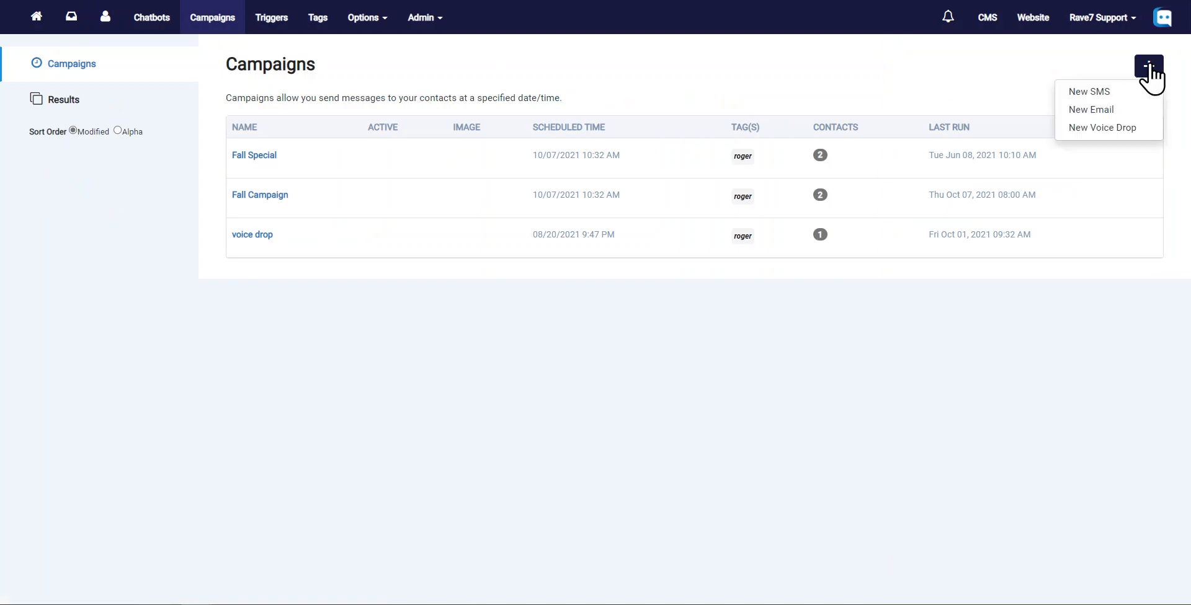
left_click(1082, 93)
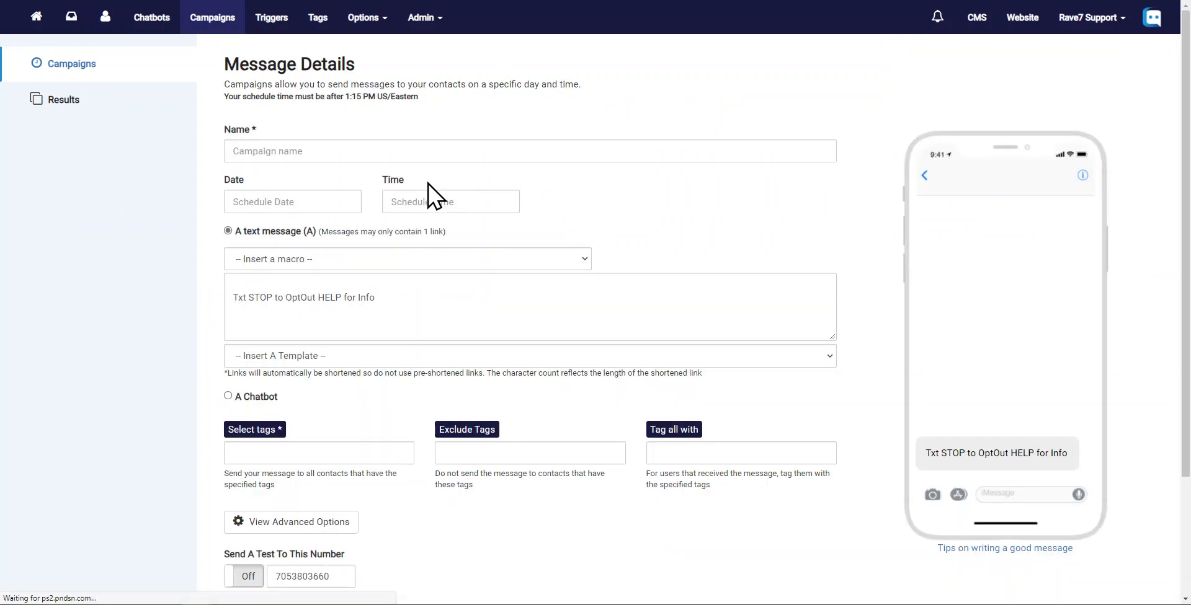
- Schedule the campaign for 10/08/2021 at 1:18 PM
left_click(298, 152)
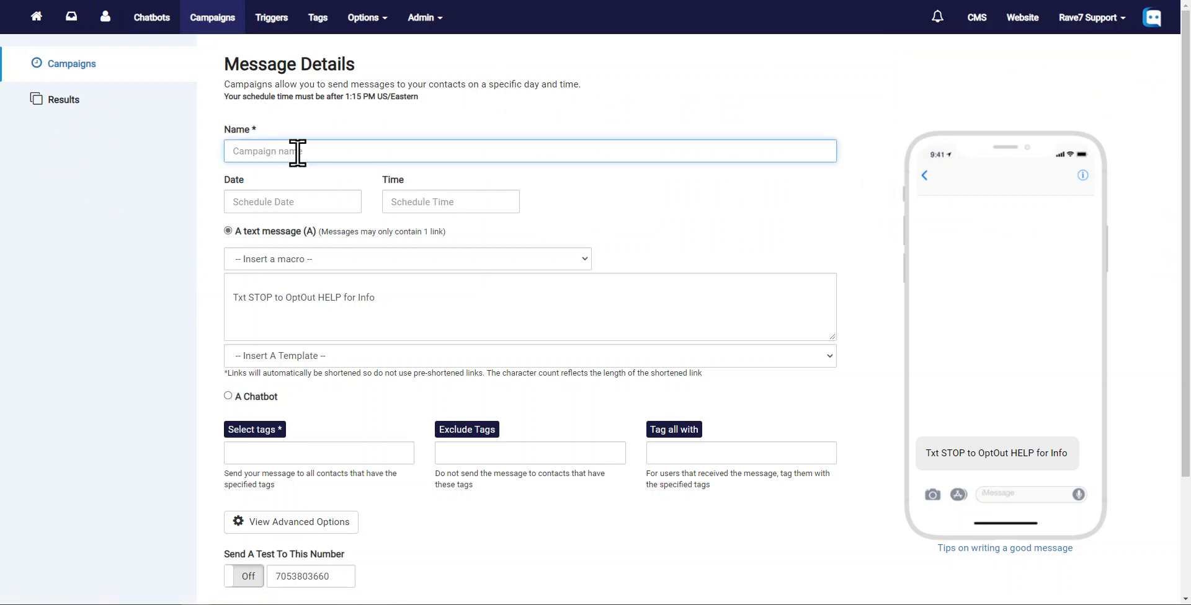
left_click(261, 199)
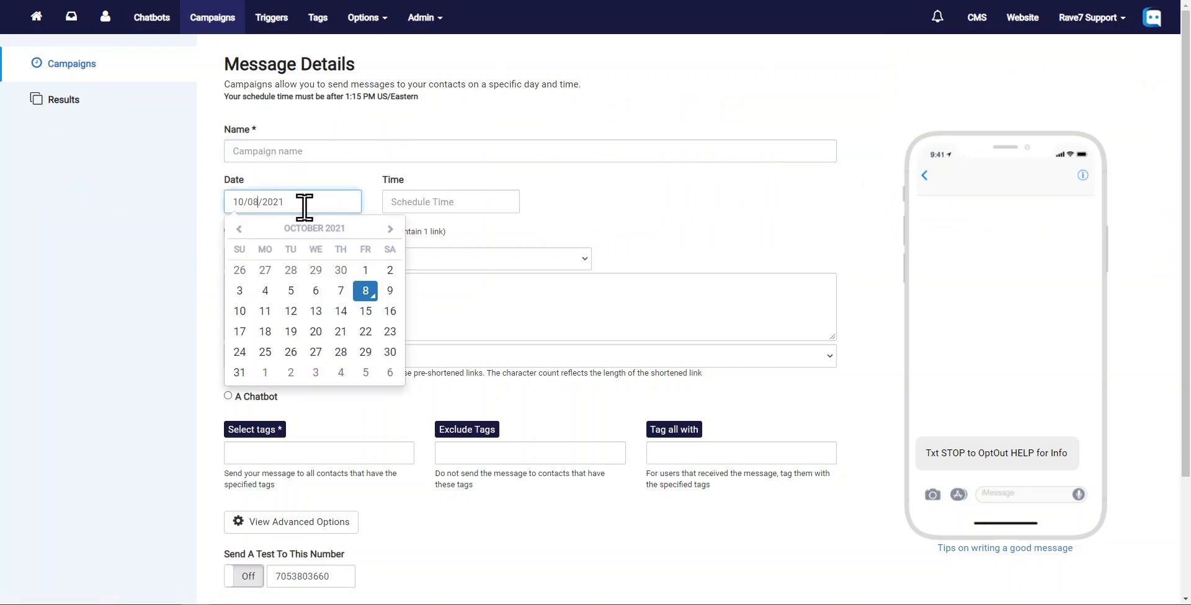
left_click(483, 209)
left_click(495, 243)
left_click(495, 243)
- Insert the First Name macro on a new line at the start of the message
left_click(269, 283)
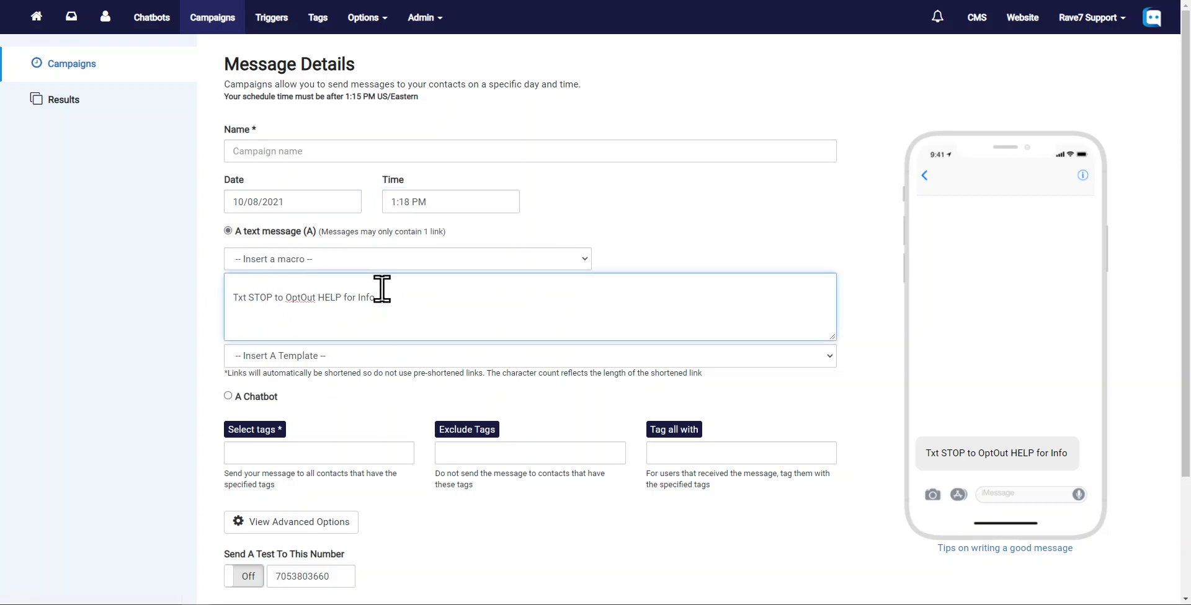
left_click_drag(385, 300, 213, 298)
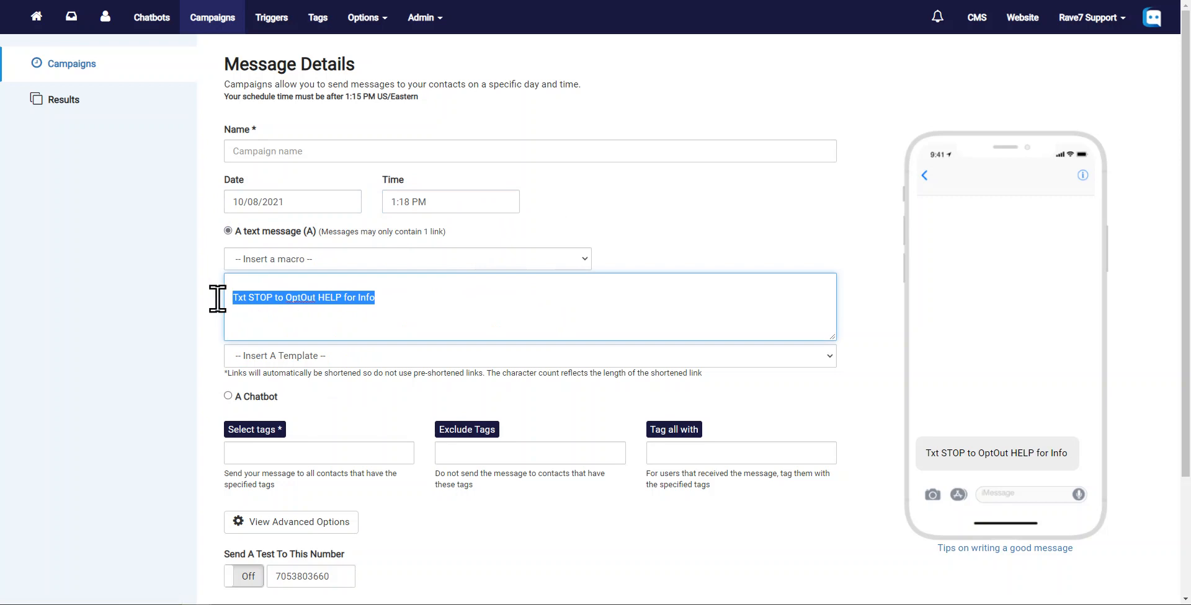
left_click(346, 281)
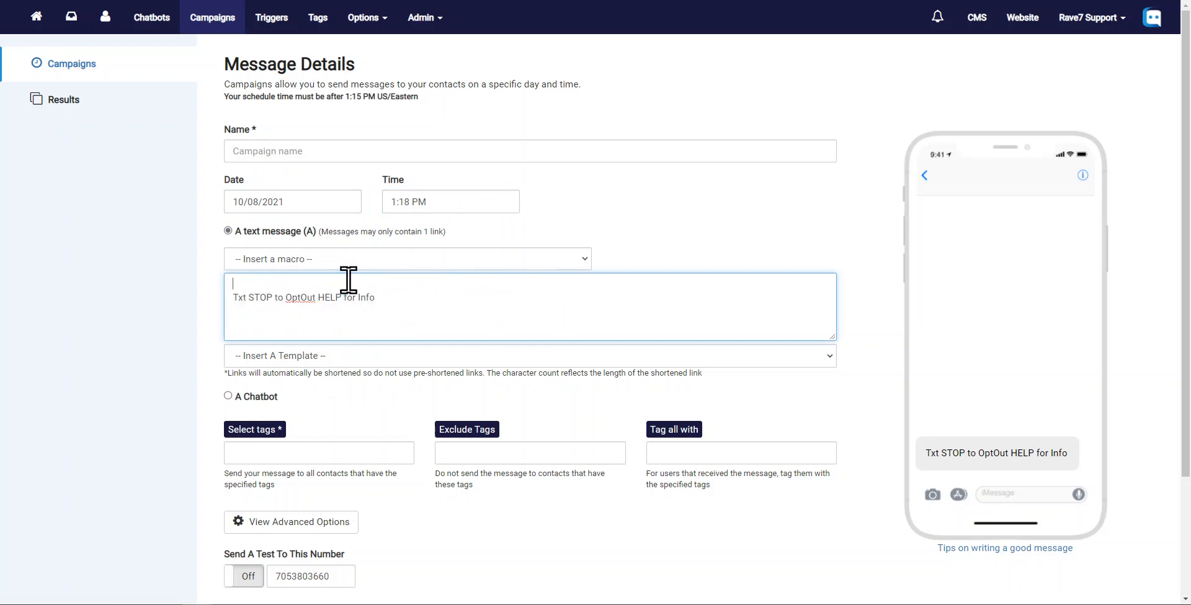
left_click(333, 261)
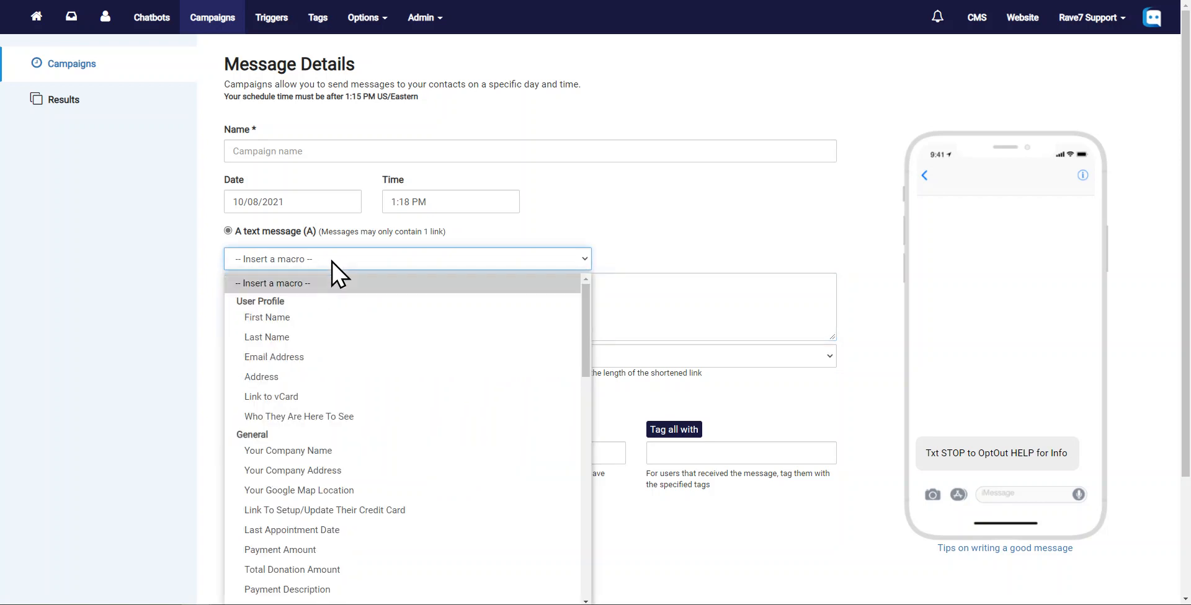
left_click(285, 318)
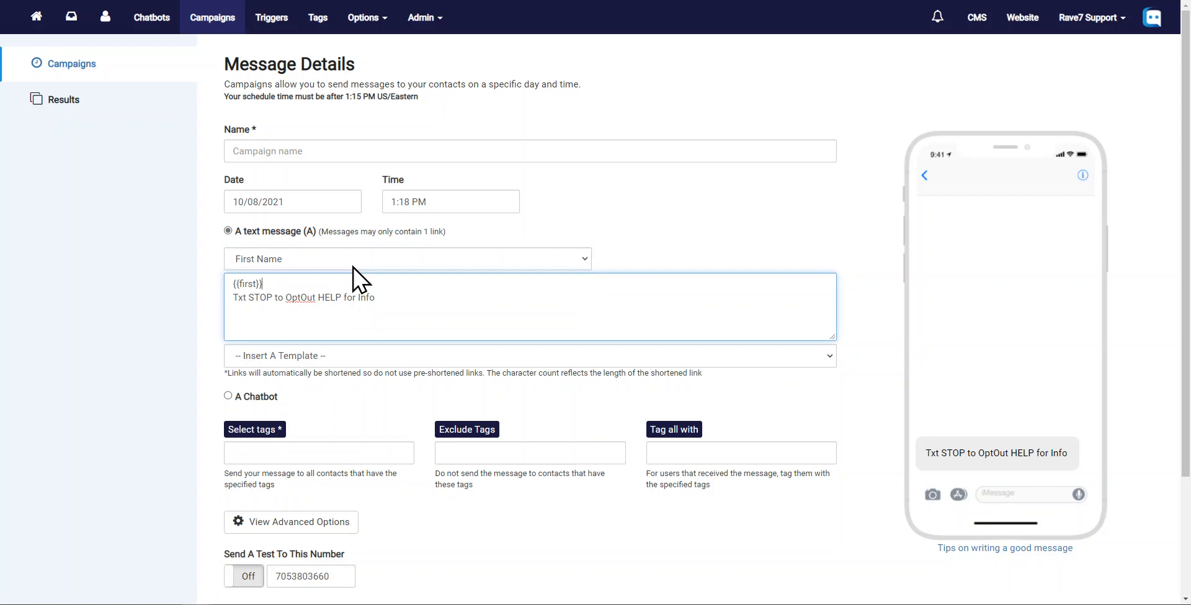
- Write the greeting 'Dear {{first}}, We wanted to reach out and let you know....' around the macro
key("Home")
type("Dear ")
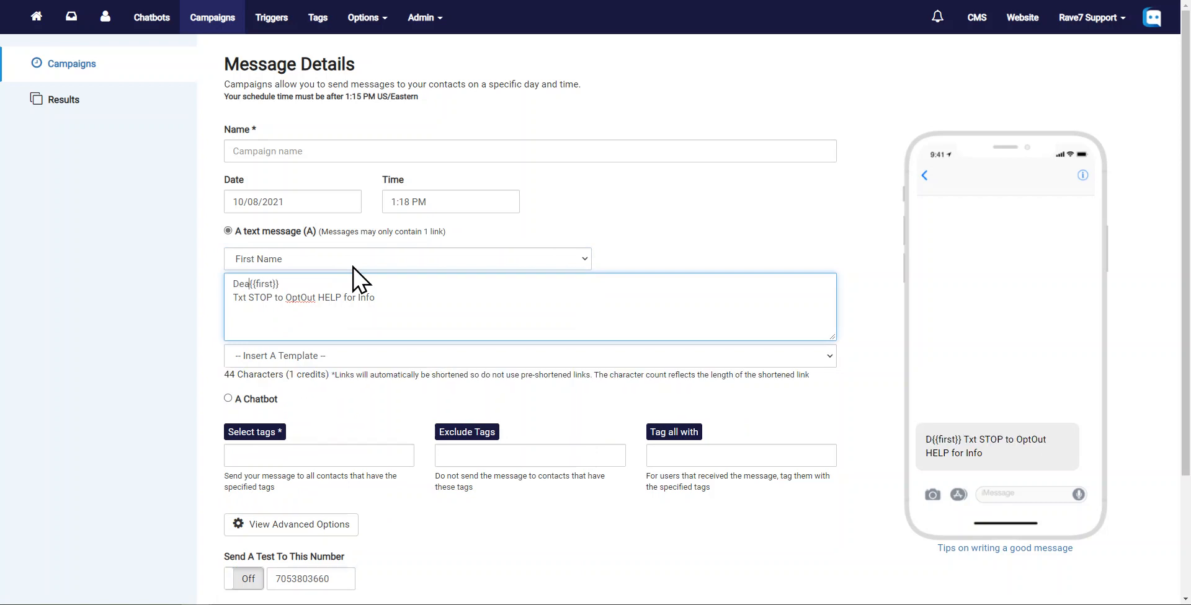
type(",")
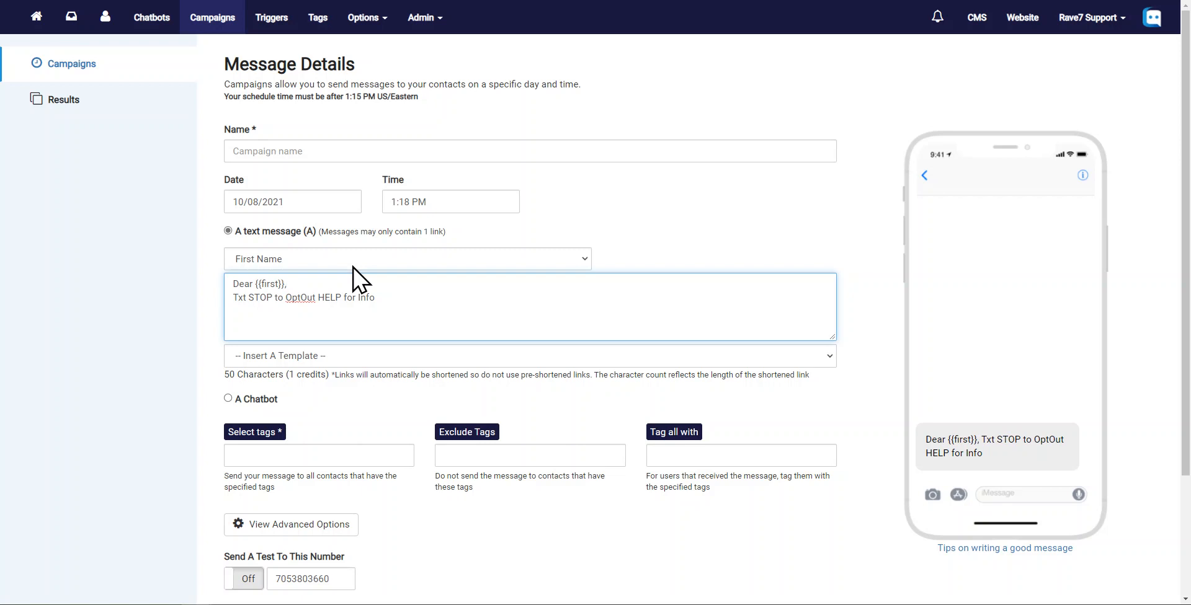
type(" We wanted to re")
type("out a nd let you know....")
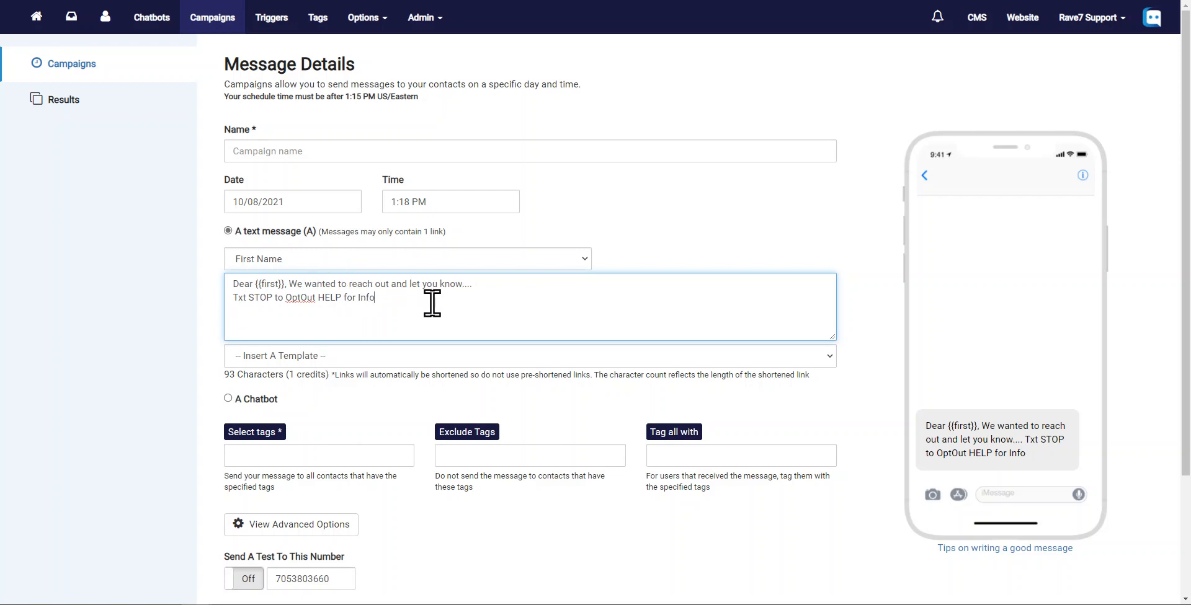
- Open the template list without picking a template, then select the whole message
key("ctrl+a")
left_click(306, 354)
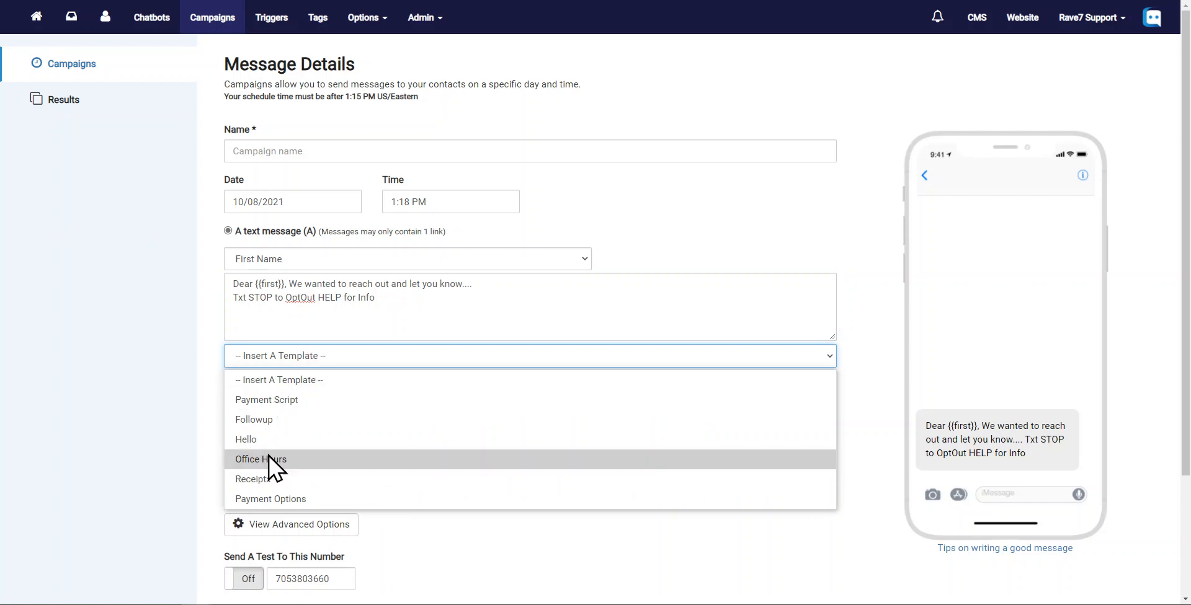
left_click(450, 313)
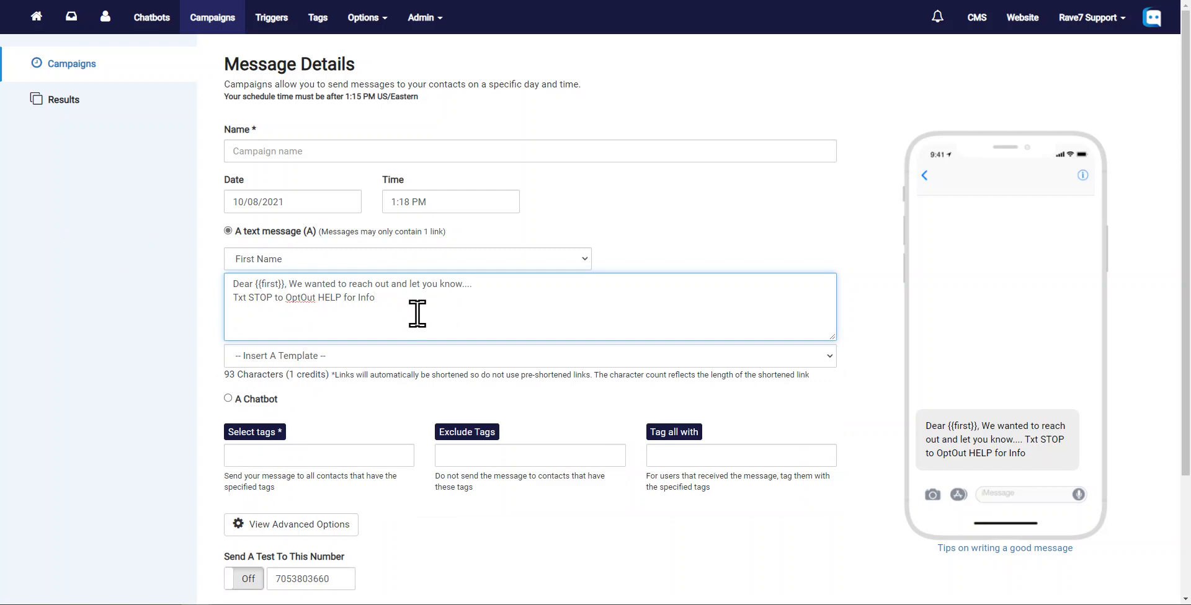
key("ctrl+a")
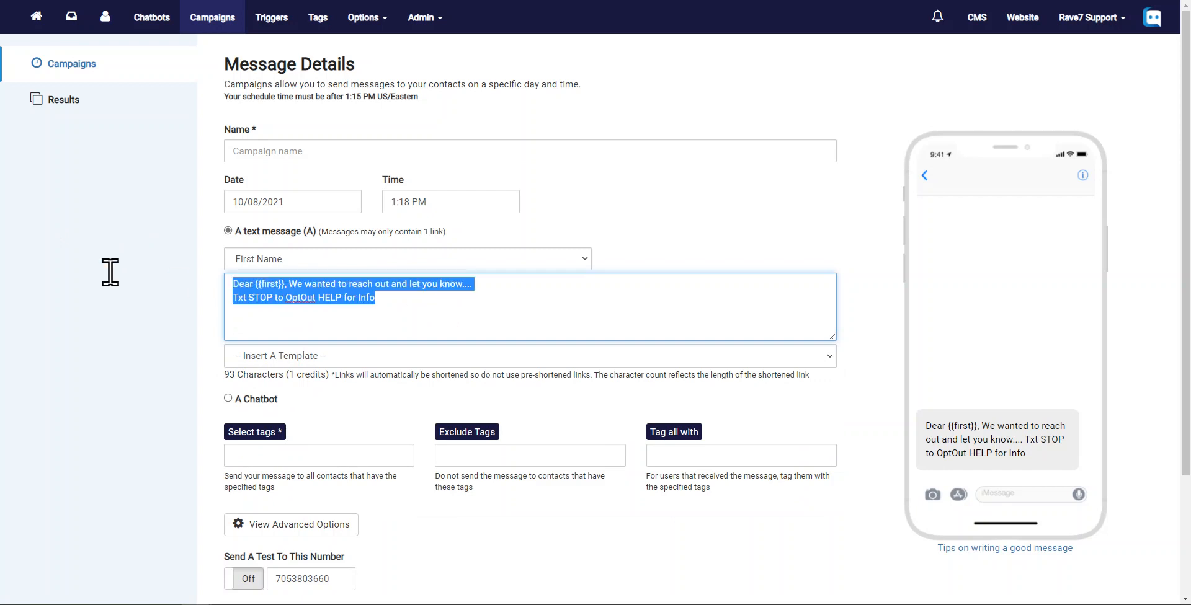
- Switch the message type to a chatbot and browse the chatbot list
left_click(246, 399)
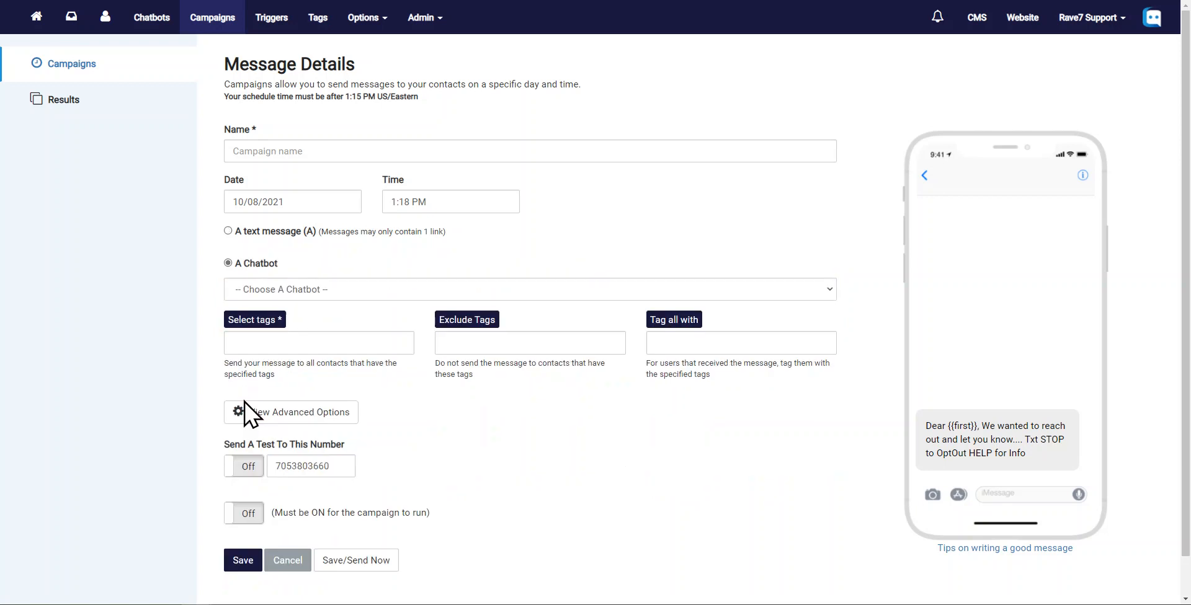
left_click(295, 290)
scroll(325, 60, "down", 1)
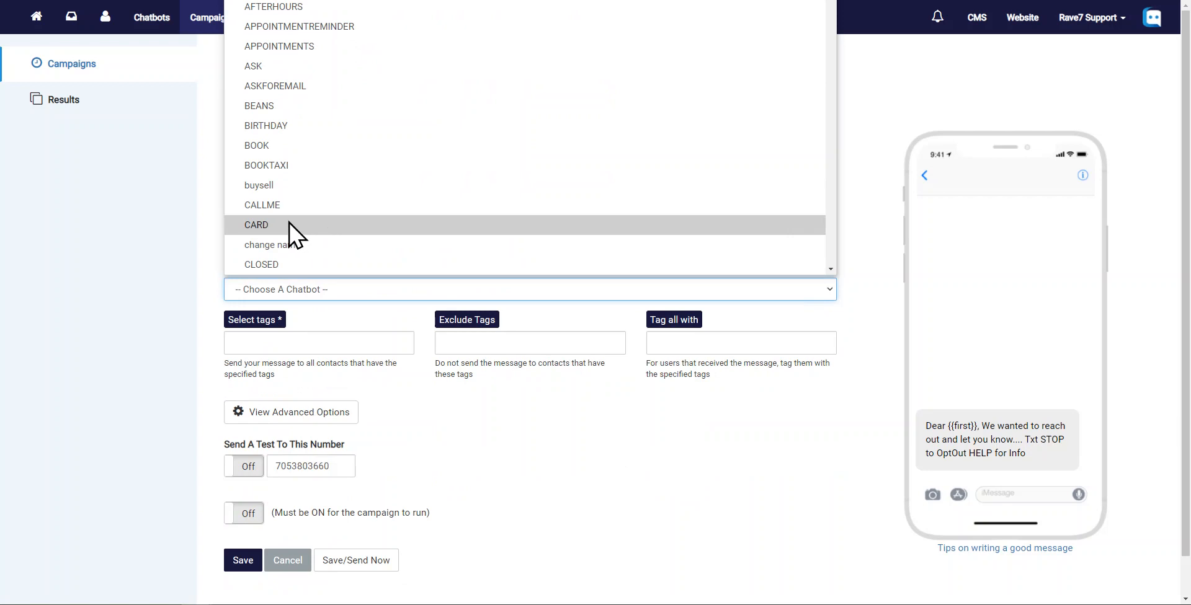
left_click(146, 198)
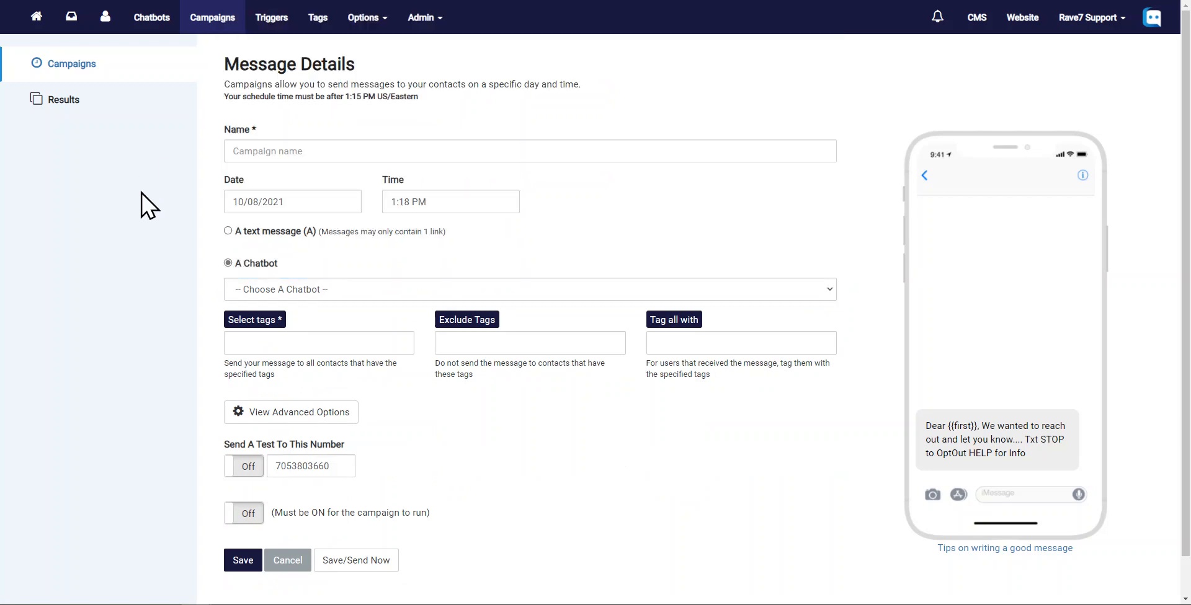
- Switch back to a text message and insert the First Name macro into the empty message
left_click(268, 234)
left_click(316, 302)
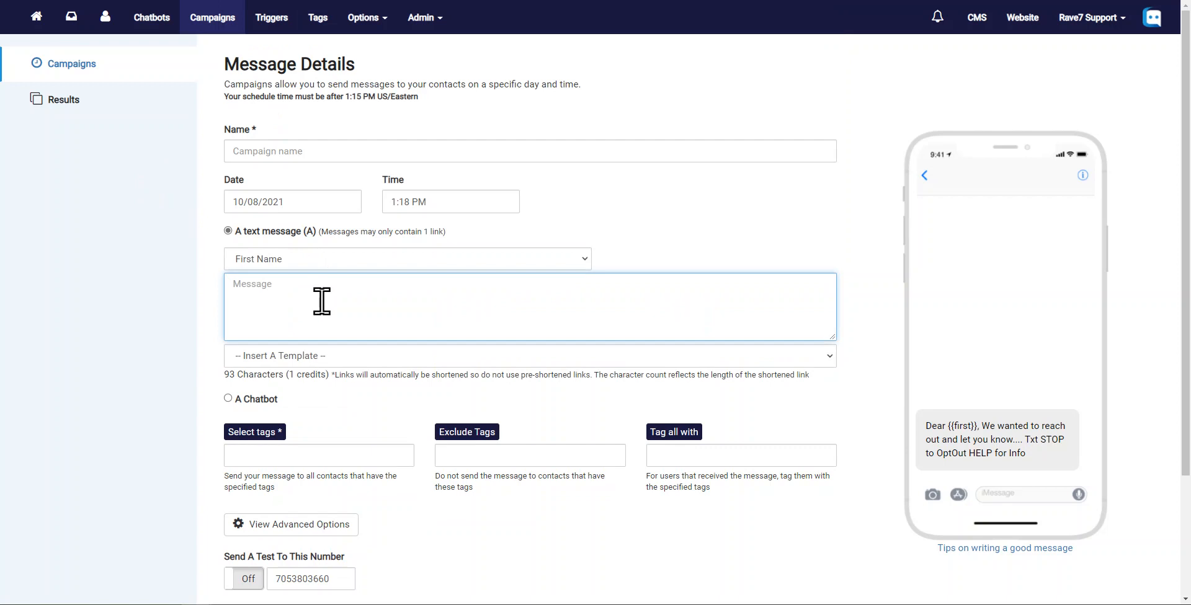
left_click(308, 263)
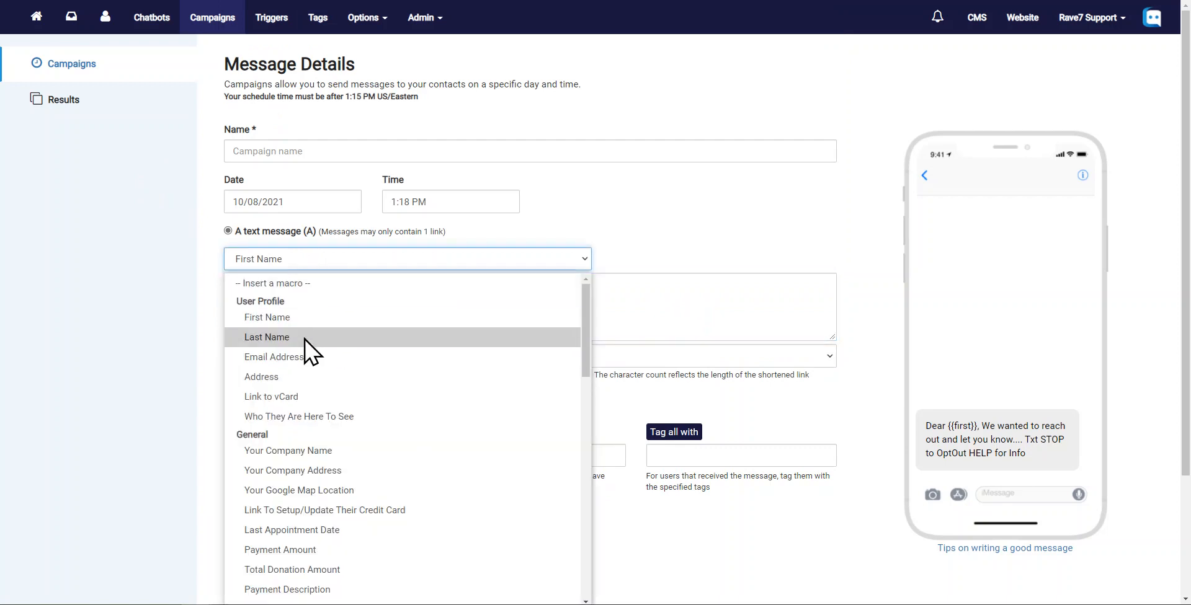
left_click(291, 317)
left_click(276, 260)
left_click(272, 282)
left_click(272, 260)
left_click(278, 317)
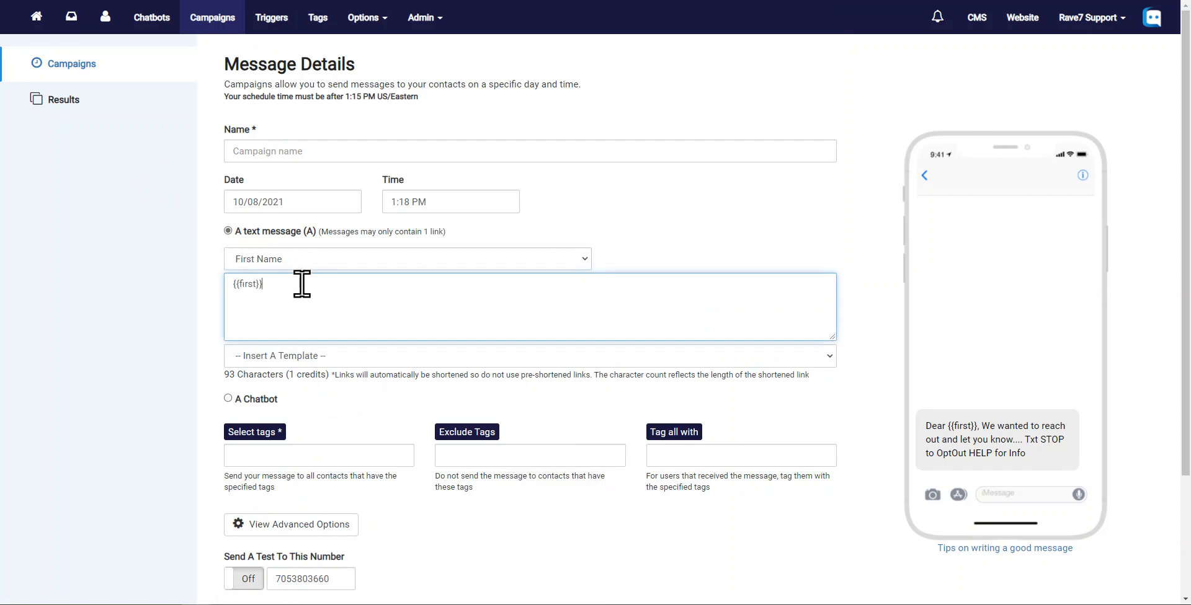
- Write 'Dear, ' before the macro and '..........' after it
type("Dear, {{first}} ")
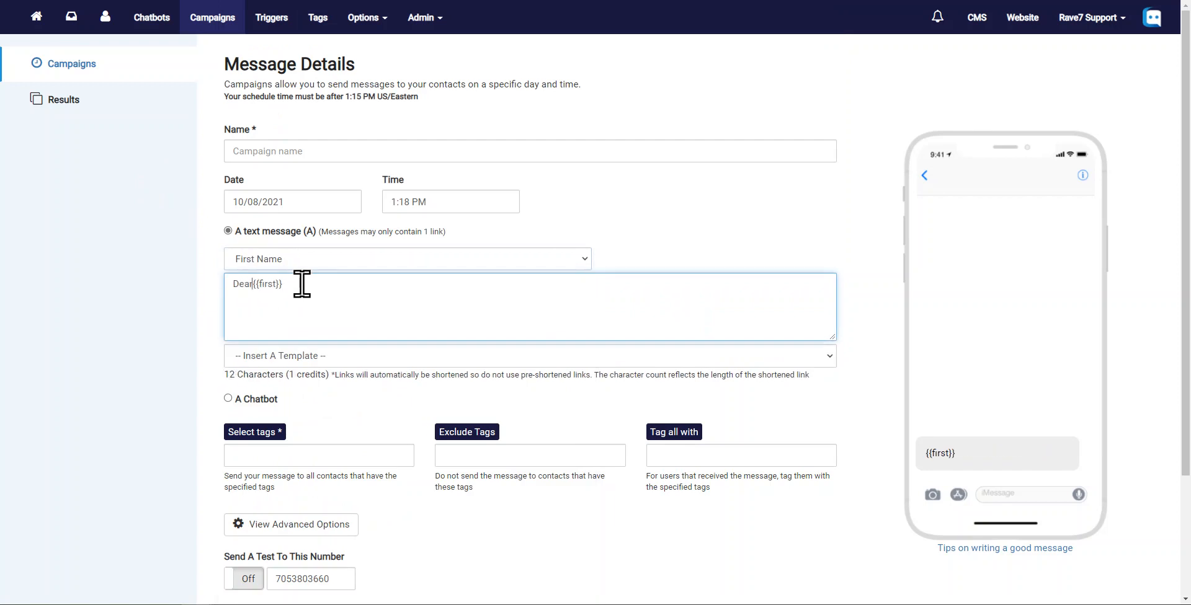
type("..........")
left_click(173, 356)
scroll(173, 356, "down", 3)
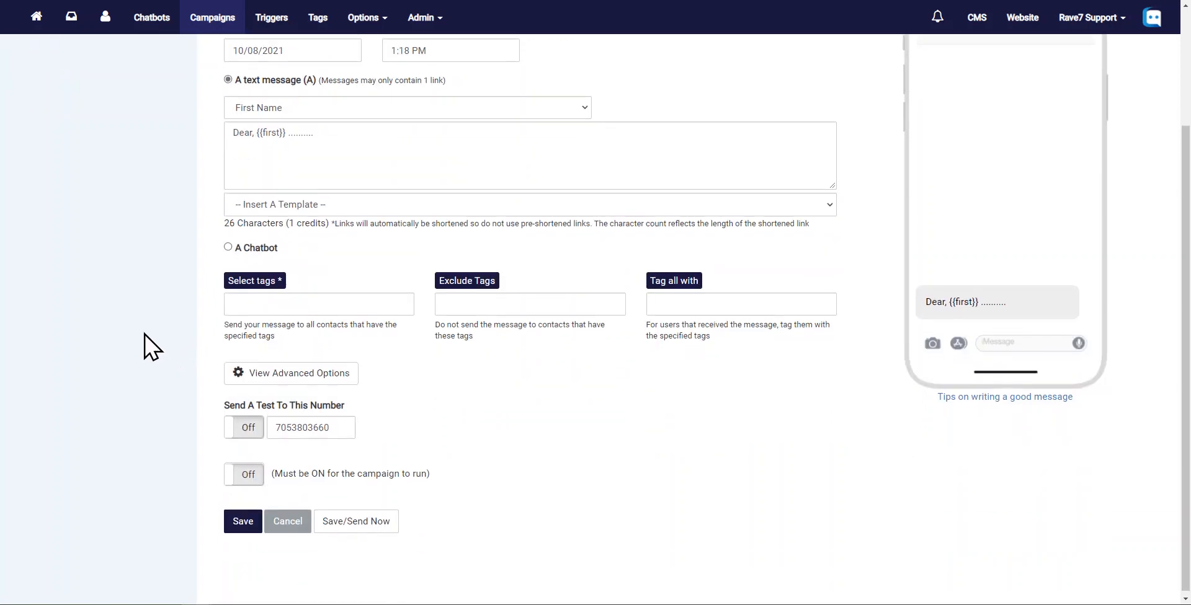
- Choose All Contacts as the campaign's target tag in the tag selector
left_click(336, 303)
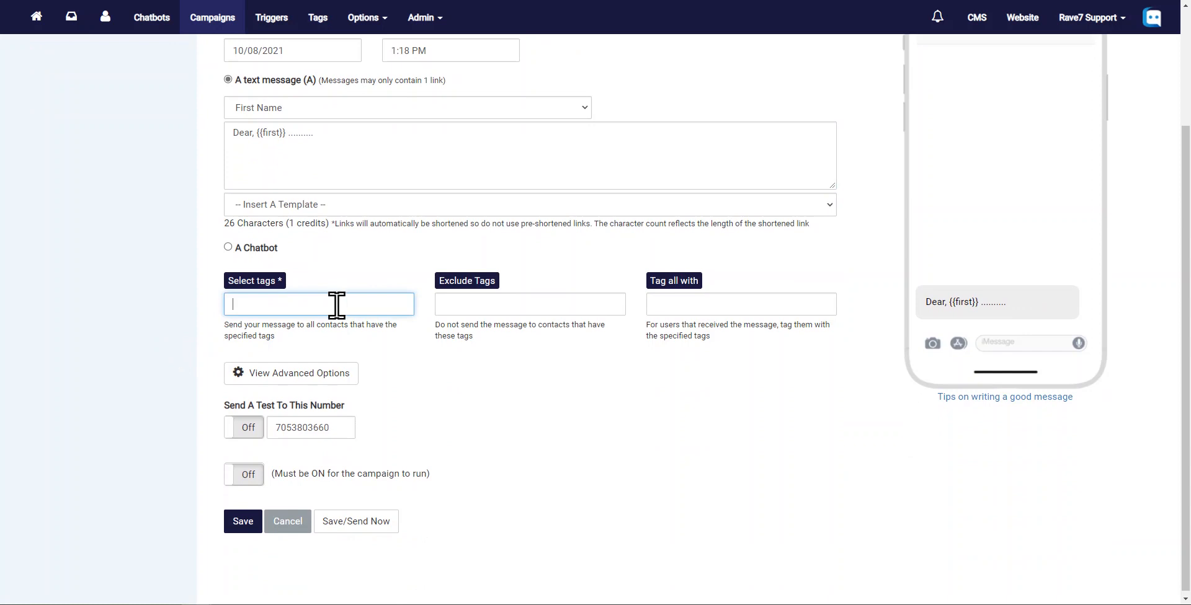
left_click(255, 280)
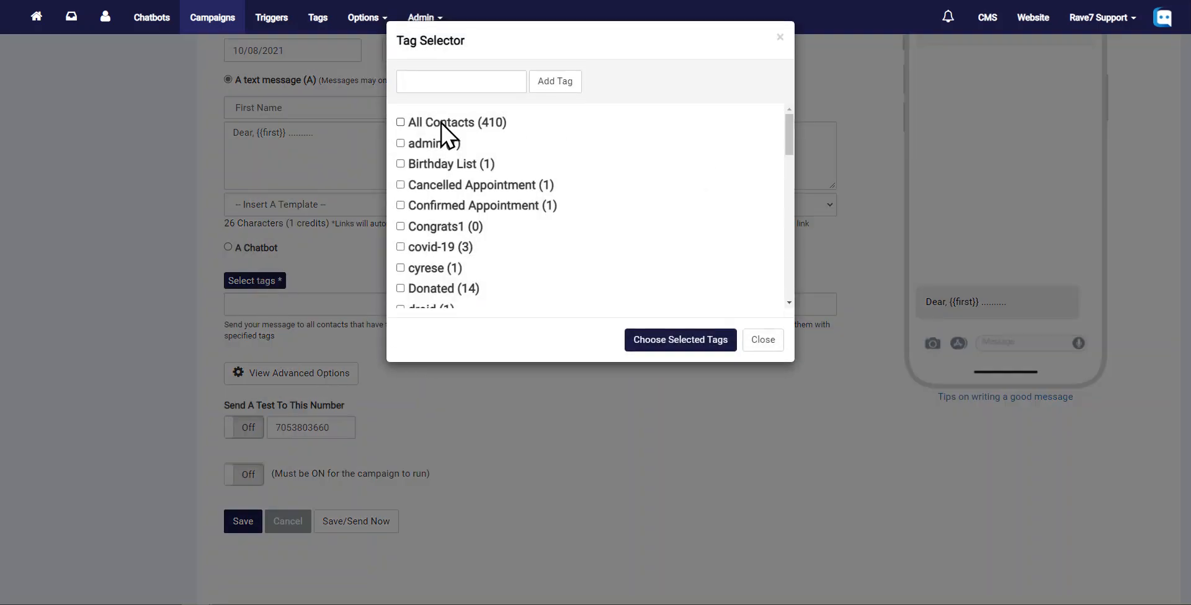
left_click(419, 124)
left_click(670, 343)
- Reopen the tag selector and choose other target tags instead
double_click(306, 312)
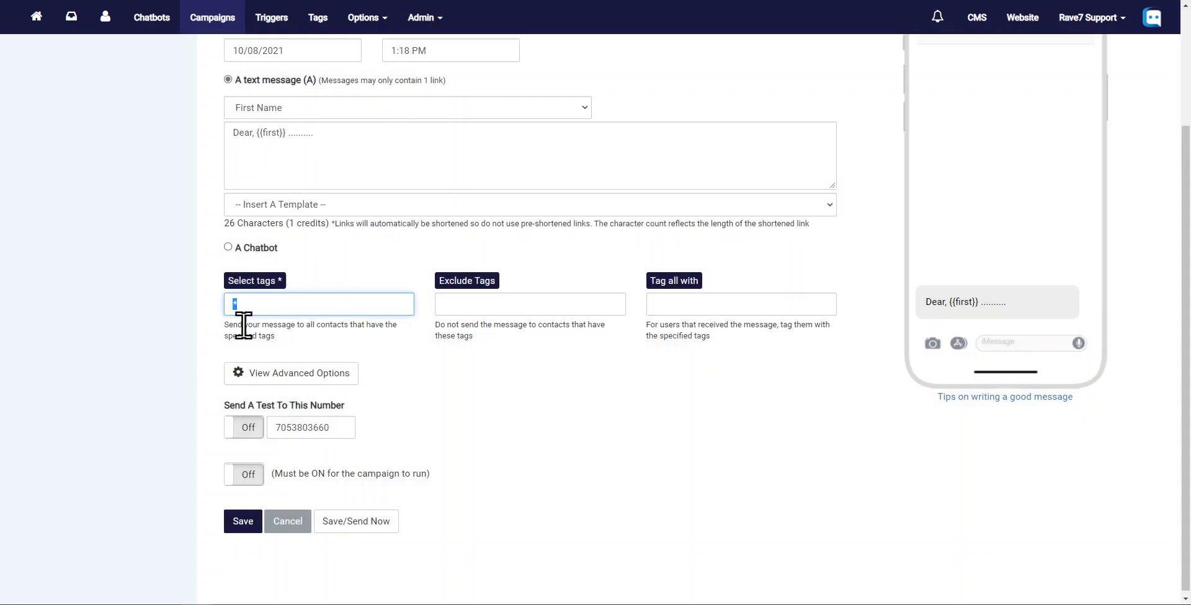
left_click(252, 284)
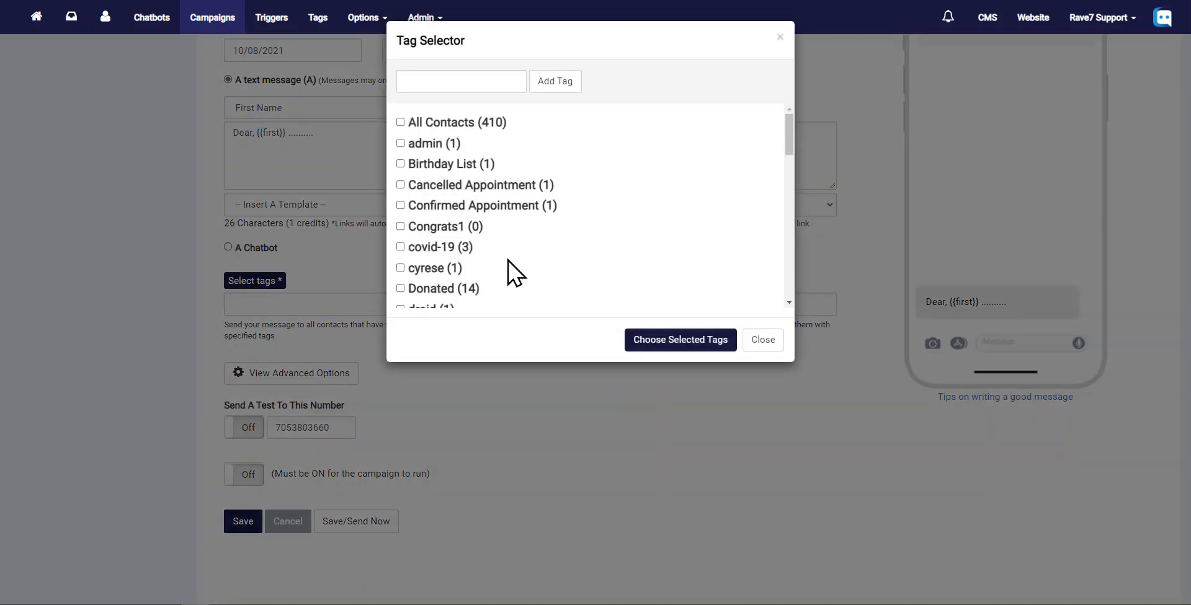
left_click(434, 247)
left_click_drag(787, 128, 790, 151)
left_click(442, 188)
left_click(672, 347)
- Clear the Select tags field and enter donated as the target tag
left_click_drag(372, 304, 0, 305)
left_click_drag(387, 303, 0, 300)
left_click_drag(379, 302, 187, 302)
key("BackSpace")
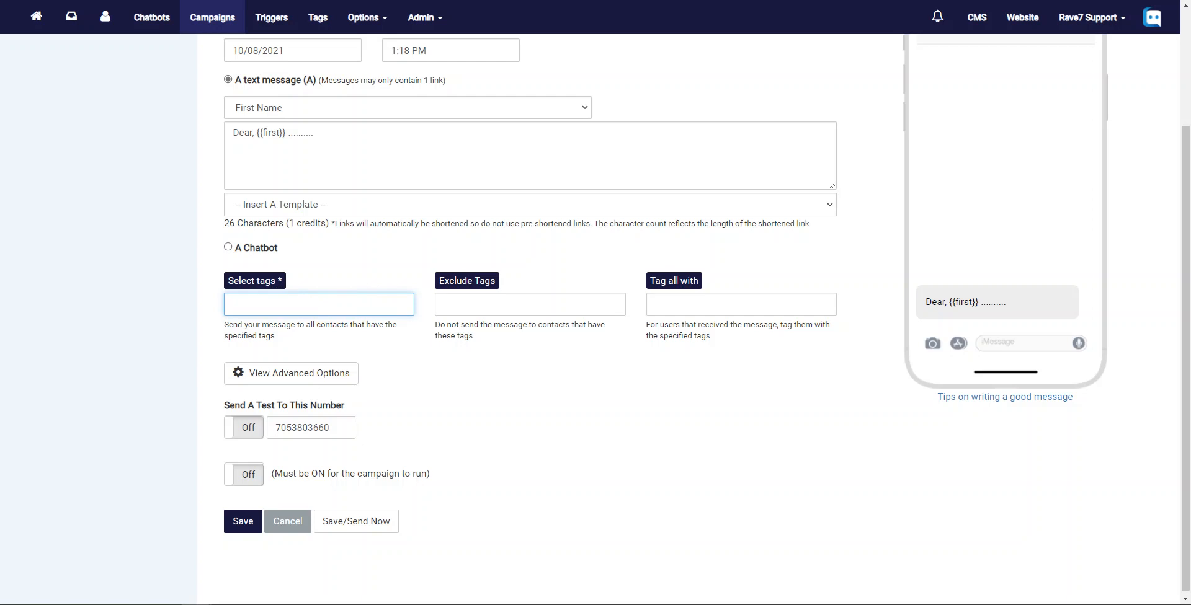
type("donated")
left_click(501, 305)
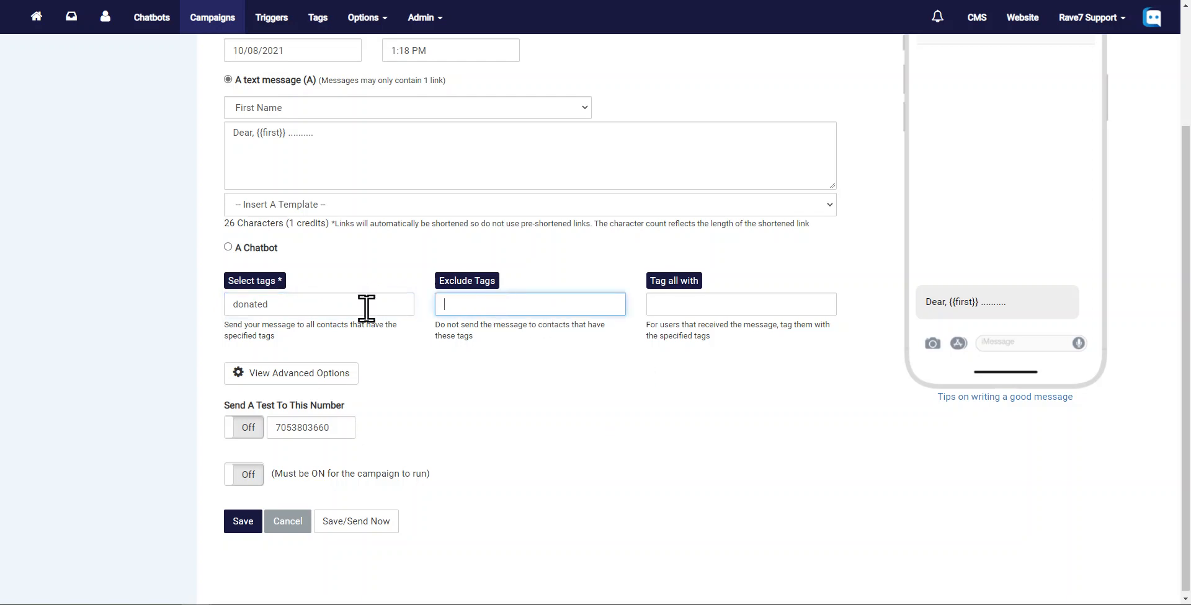
double_click(266, 305)
left_click_drag(357, 301, 166, 311)
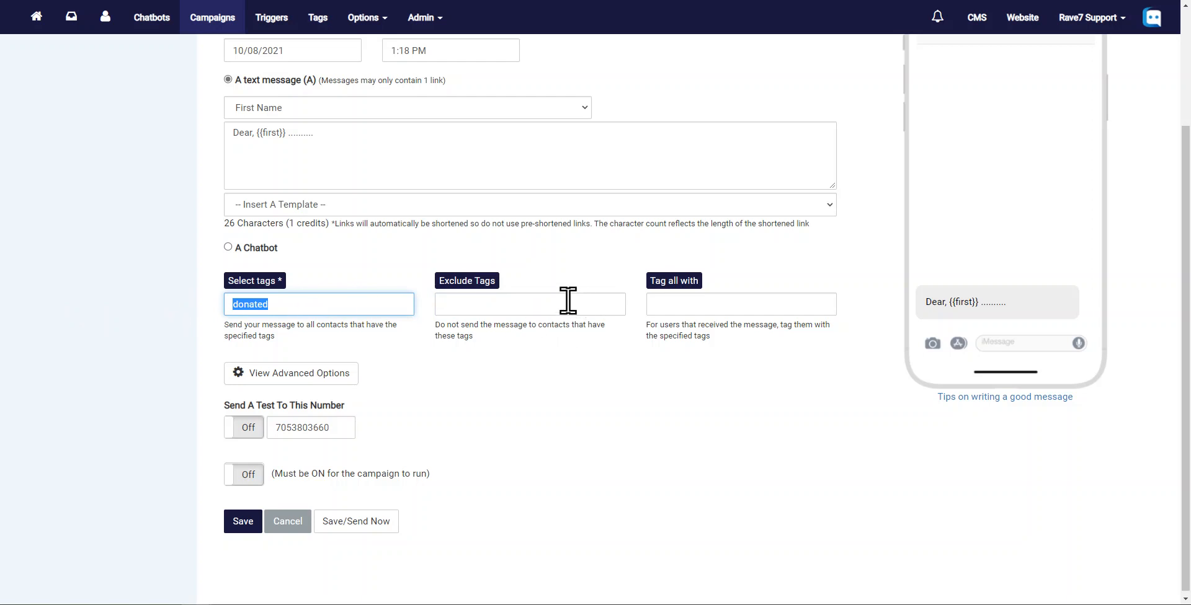
- Open the advanced options and attach the image trivia-night100010.jpg to the campaign
left_click(515, 302)
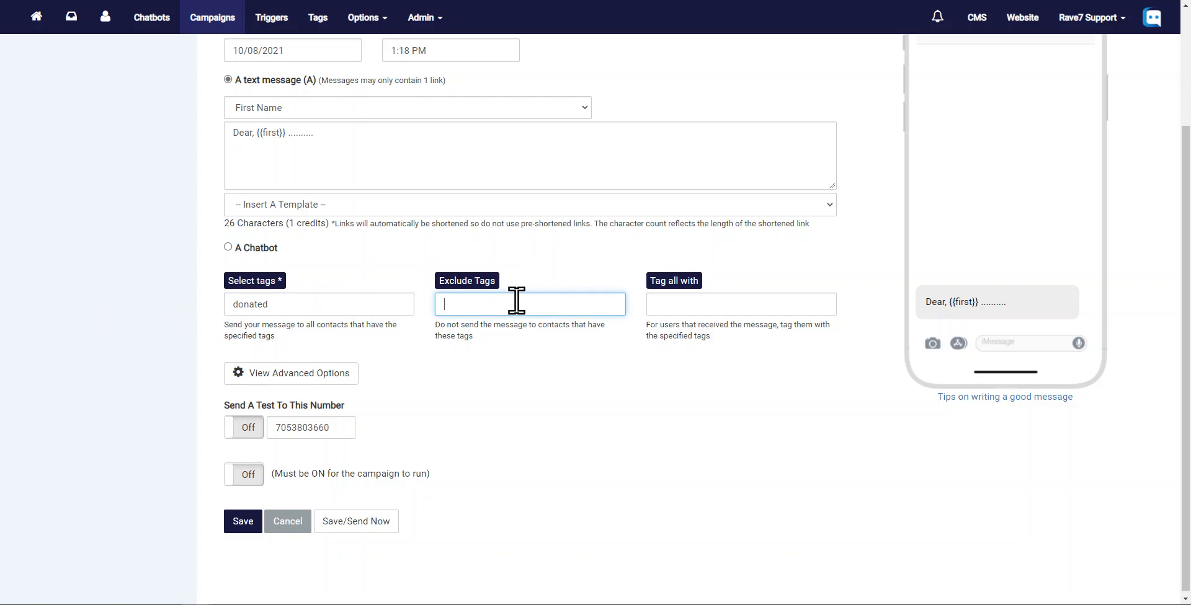
left_click(702, 300)
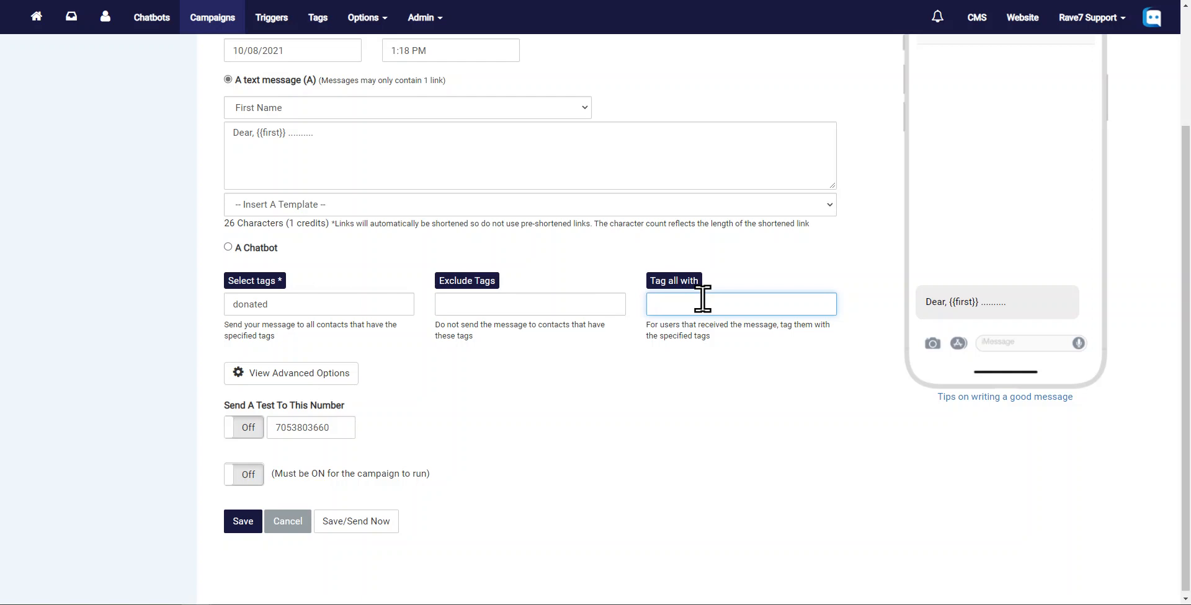
left_click(254, 374)
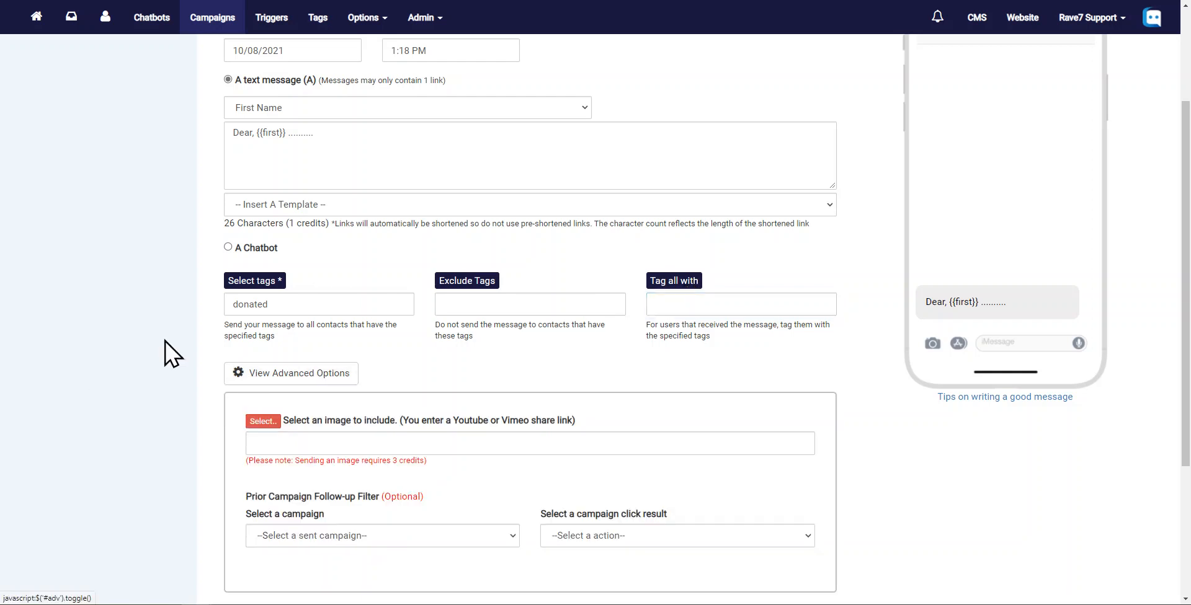
scroll(167, 354, "down", 3)
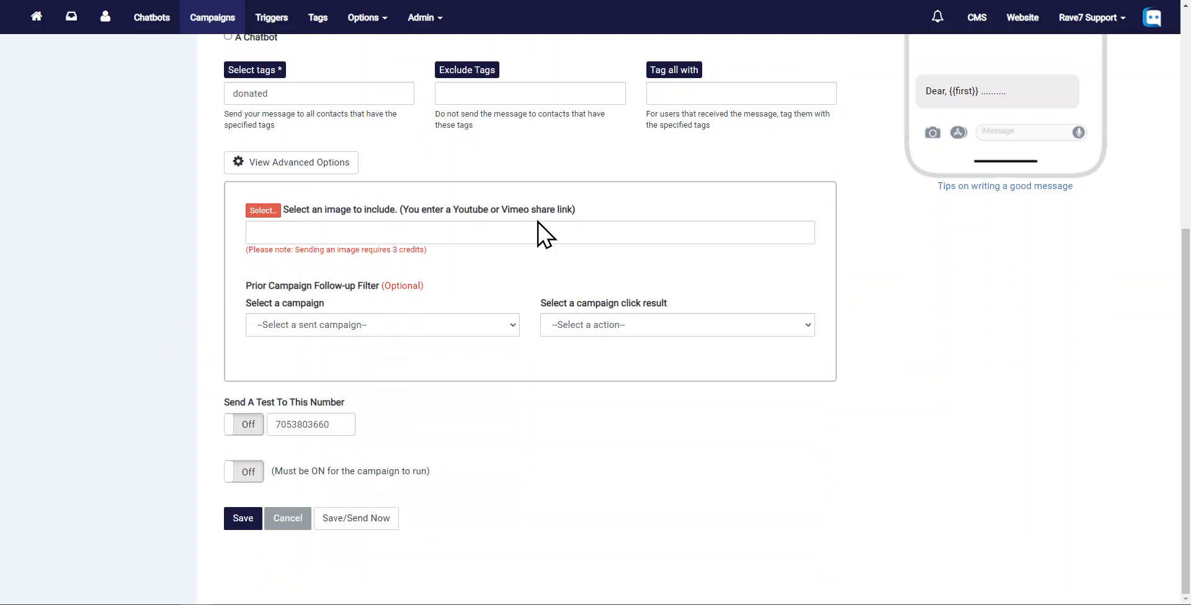
left_click(473, 234)
left_click(262, 211)
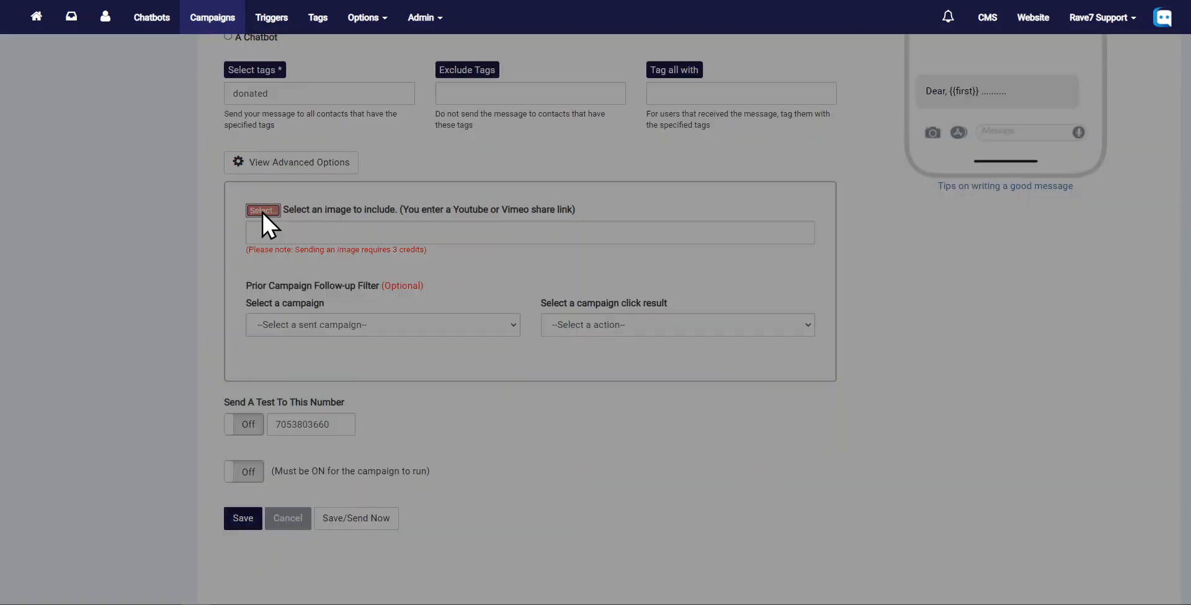
left_click(793, 280)
left_click_drag(562, 239, 214, 245)
left_click(73, 409)
- Set the follow-up filter to the campaign Test chatbot send (06/08/2021 10:10 AM) with result Did not click the link
left_click(410, 325)
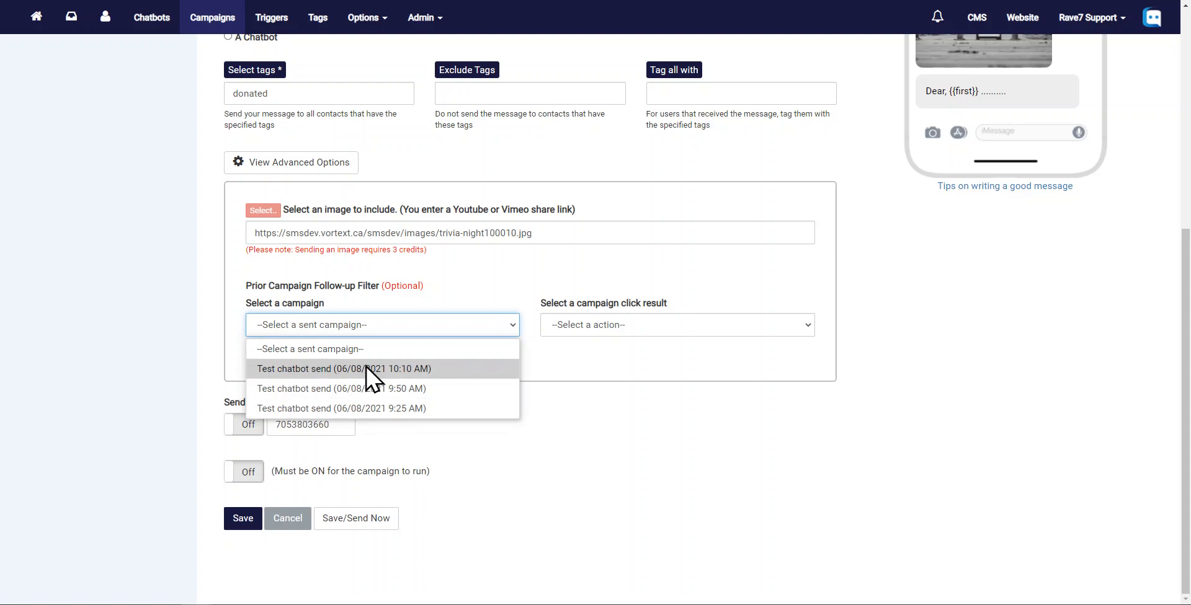
left_click(299, 368)
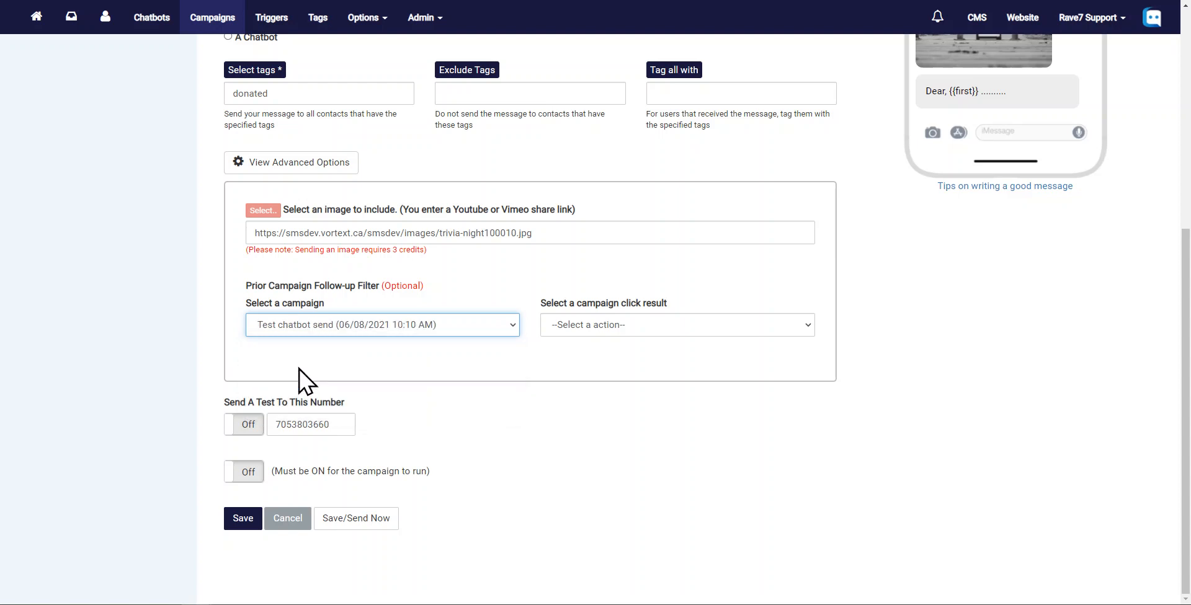
left_click(696, 325)
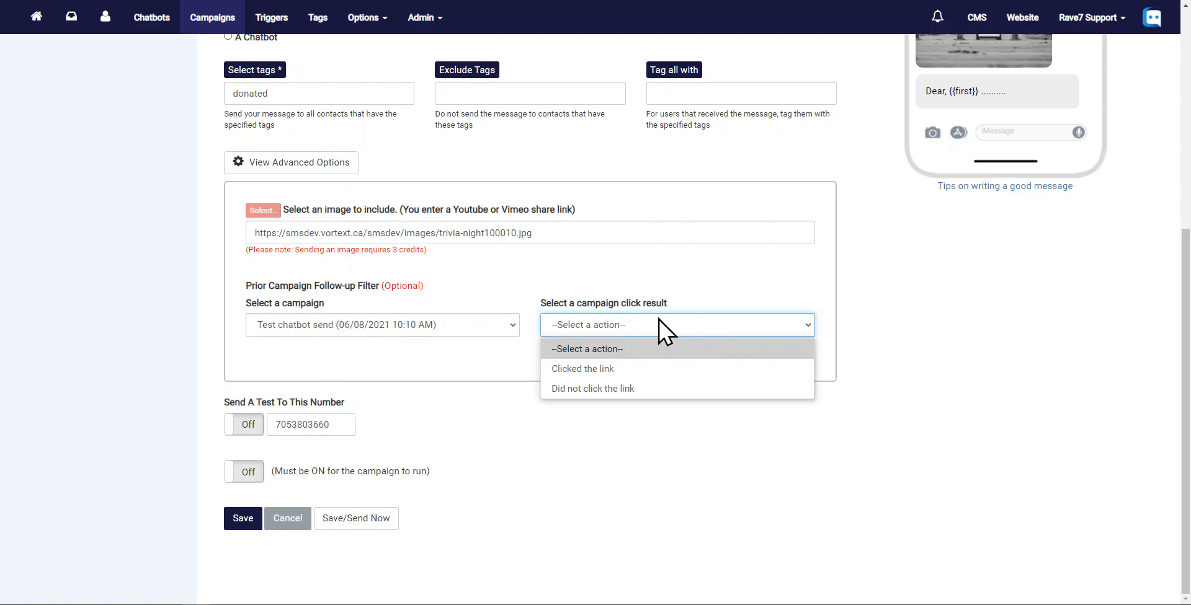
left_click(612, 390)
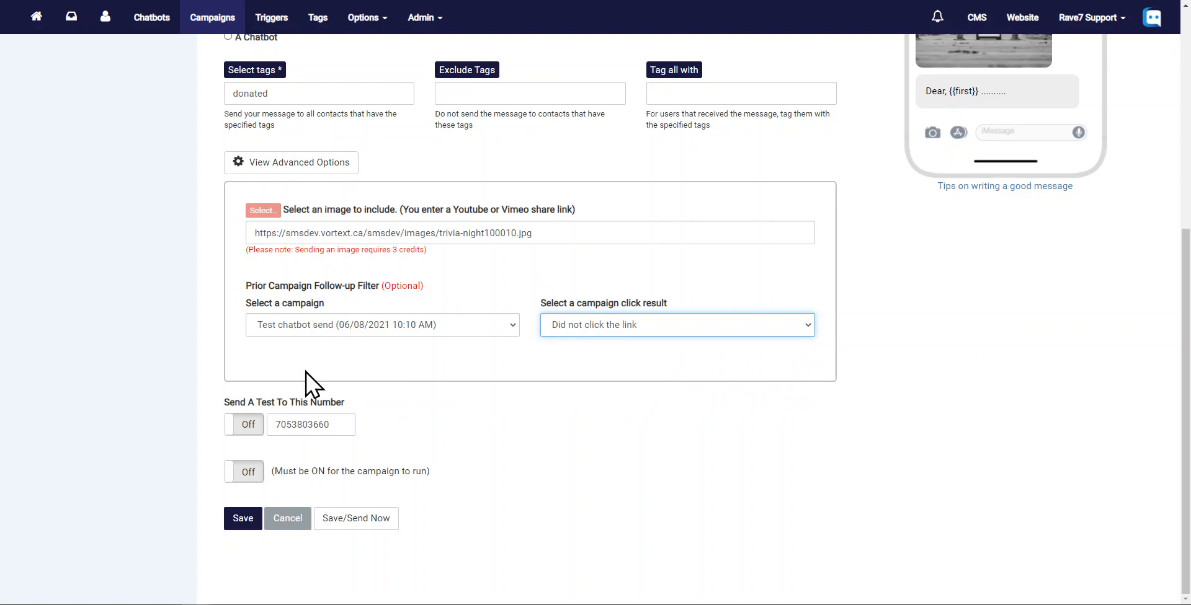
- Collapse the advanced options and clear the test phone number field
left_click(436, 255)
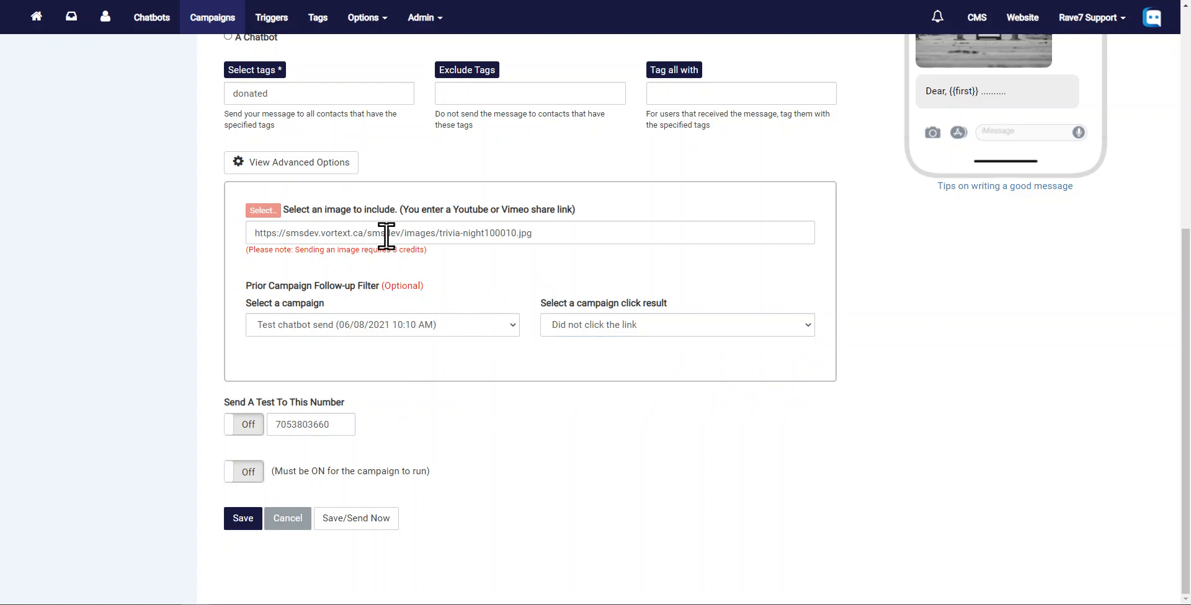
left_click(269, 166)
double_click(285, 431)
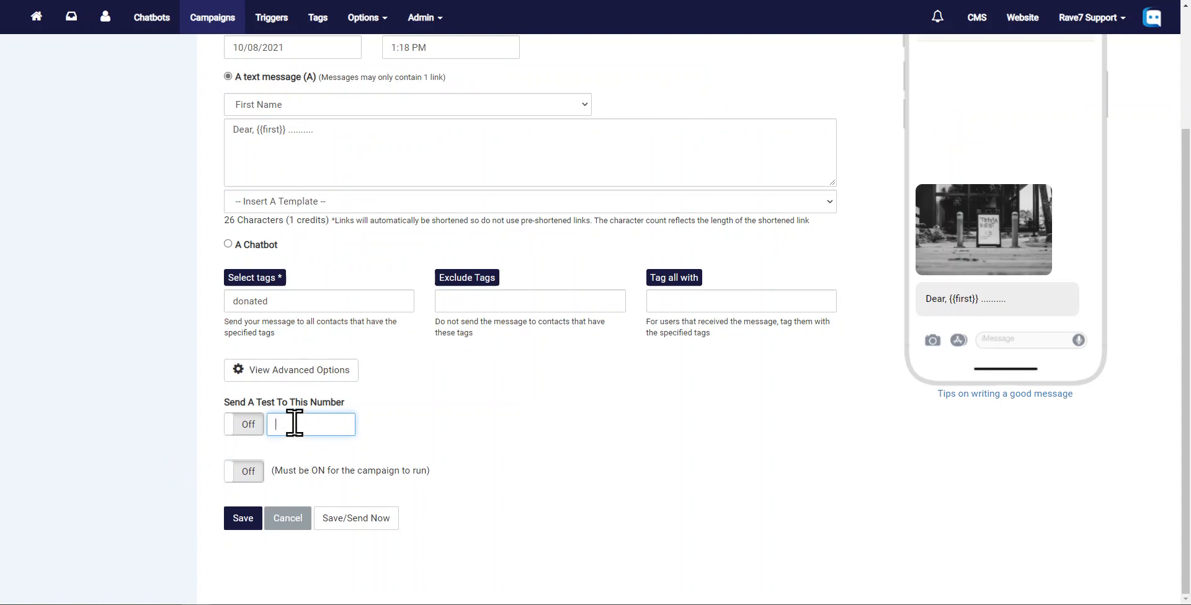
- Turn on the switch that must be on for the campaign to run
left_click(254, 427)
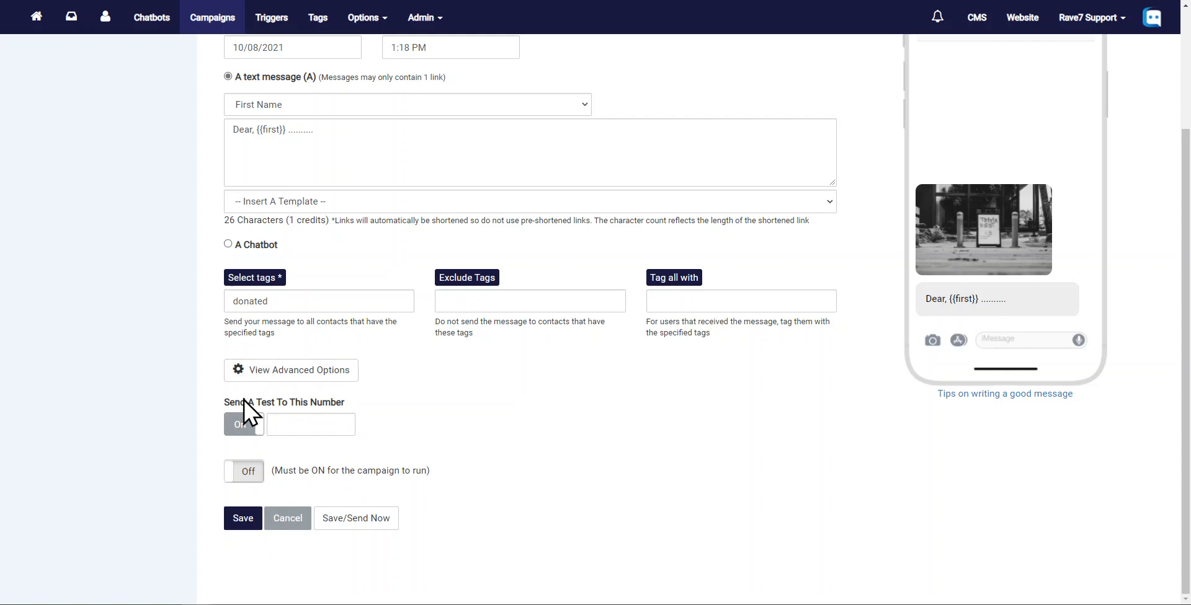
left_click(237, 427)
left_click(237, 470)
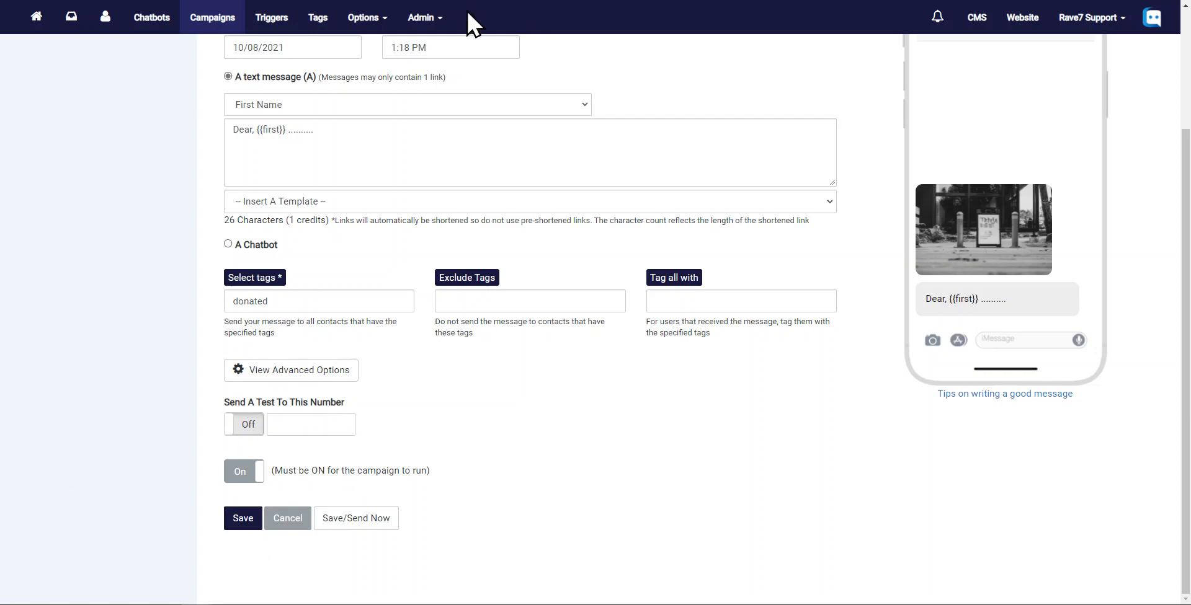
left_click(238, 473)
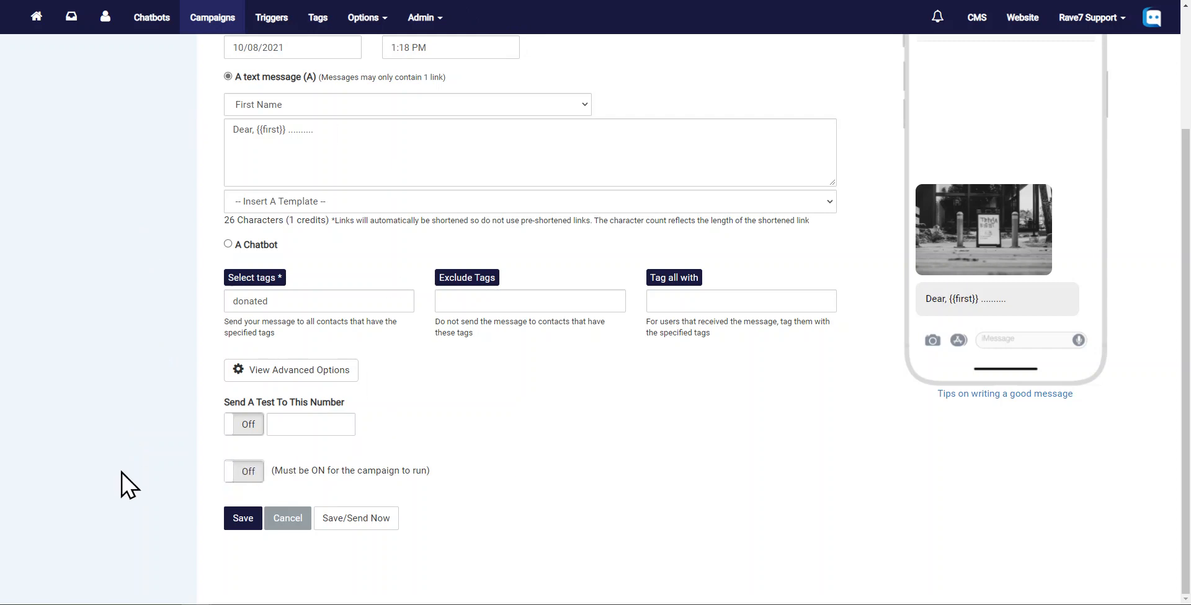
left_click(245, 477)
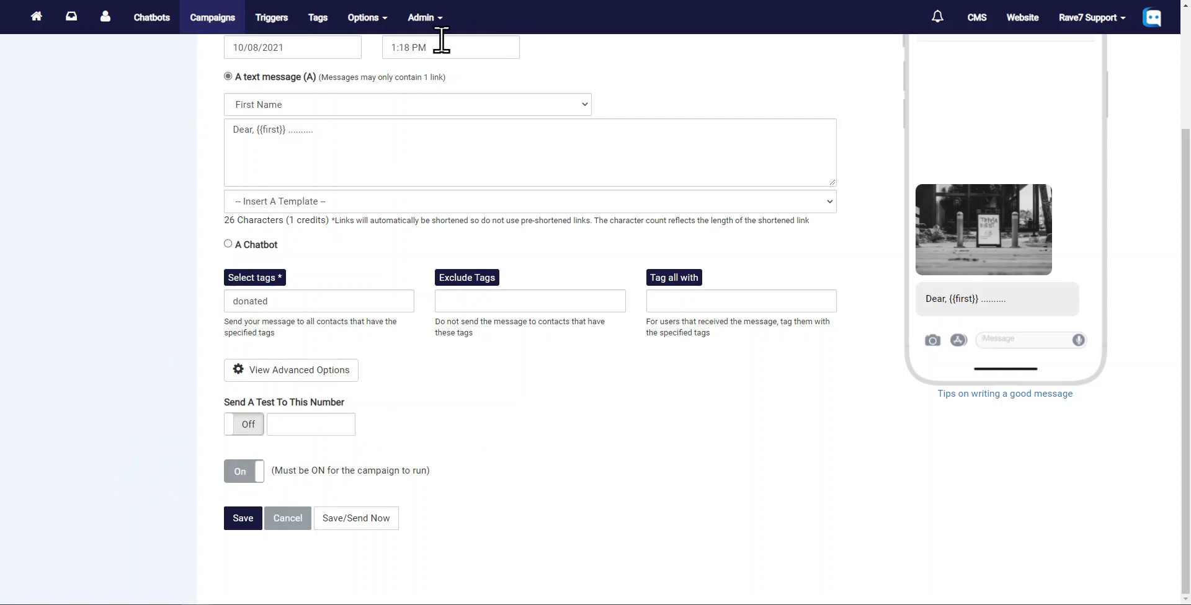